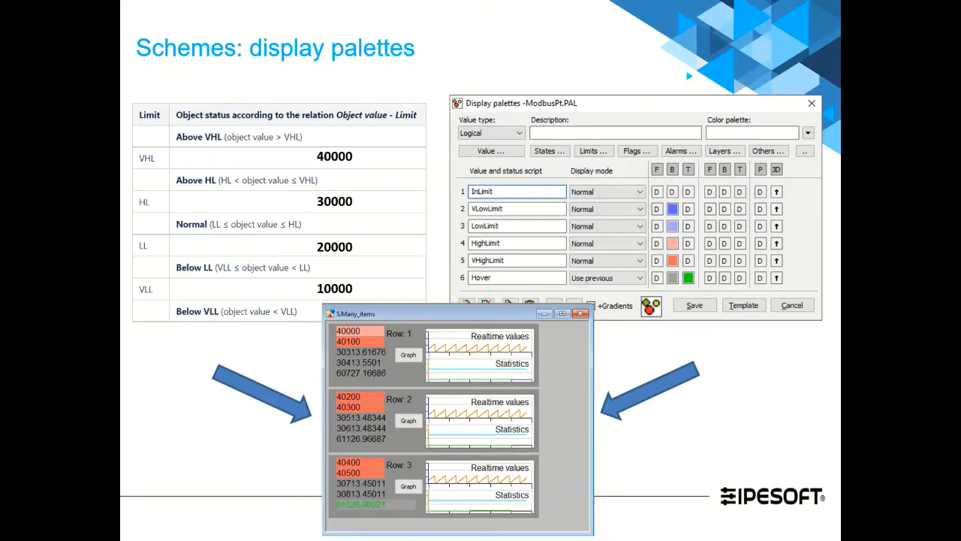
Step: Switch to the D2000 graphic editor and create a new display palette named ModbusPt
key("super")
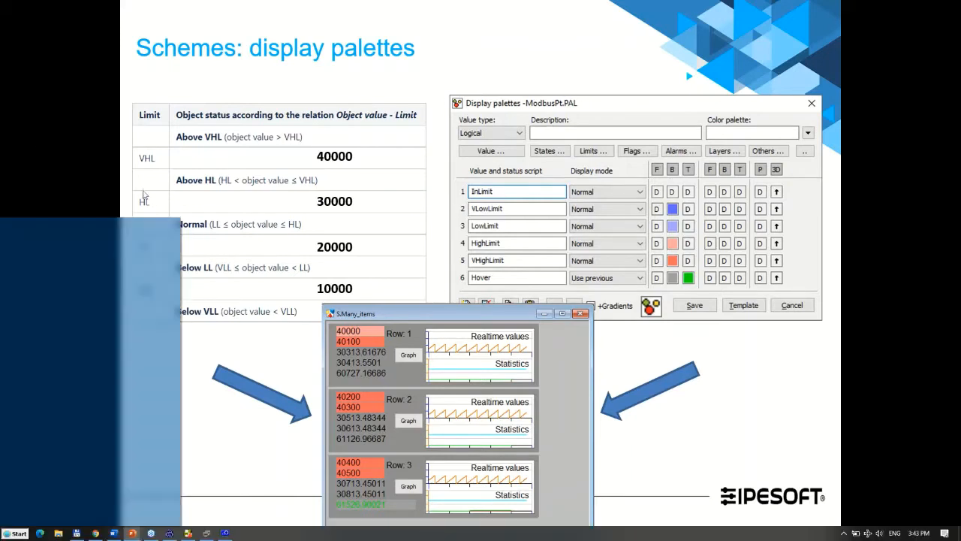
left_click(189, 533)
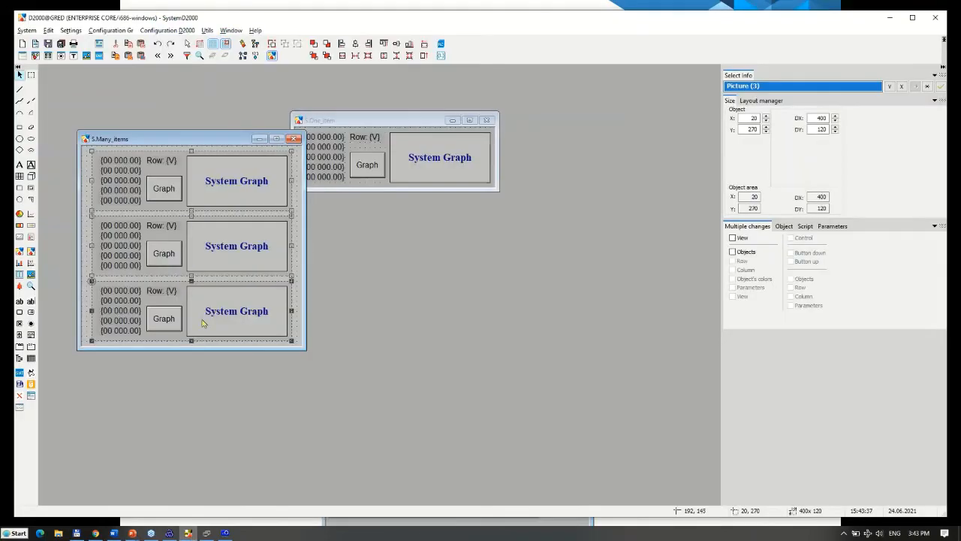
left_click(111, 30)
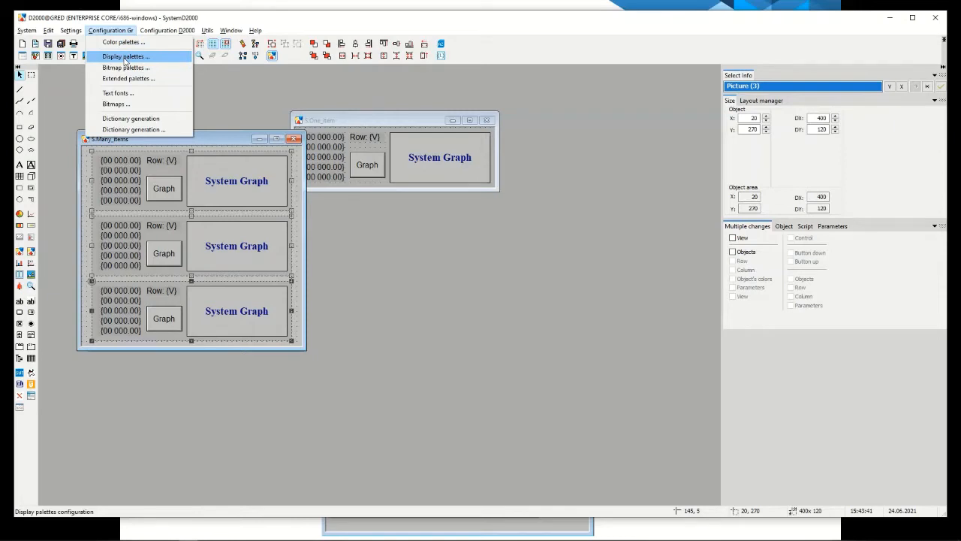
left_click(125, 57)
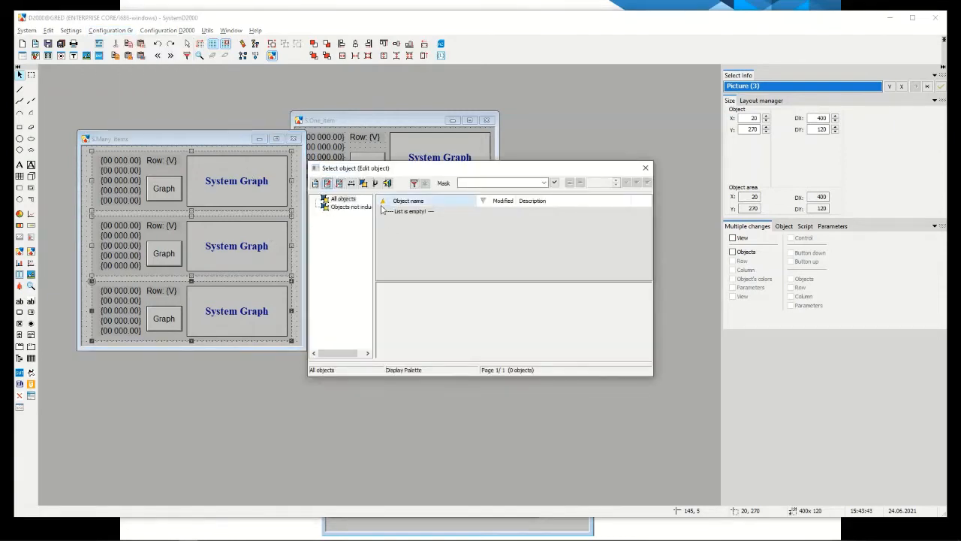
left_click(316, 182)
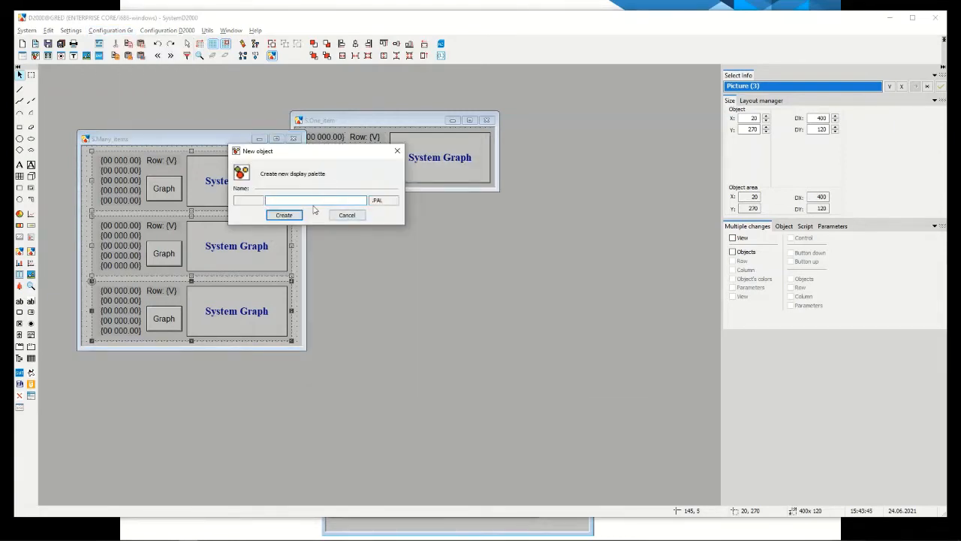
type("ModbusPt")
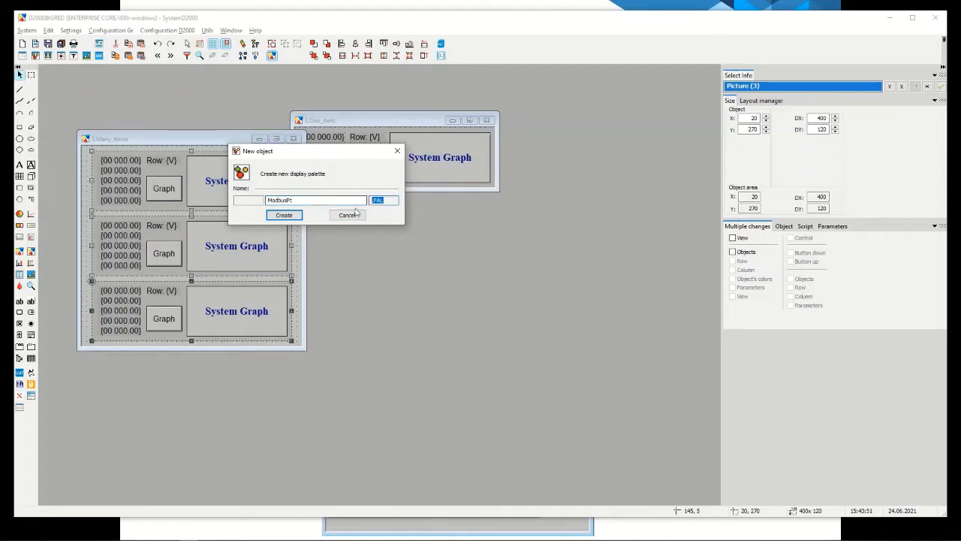
left_click(292, 216)
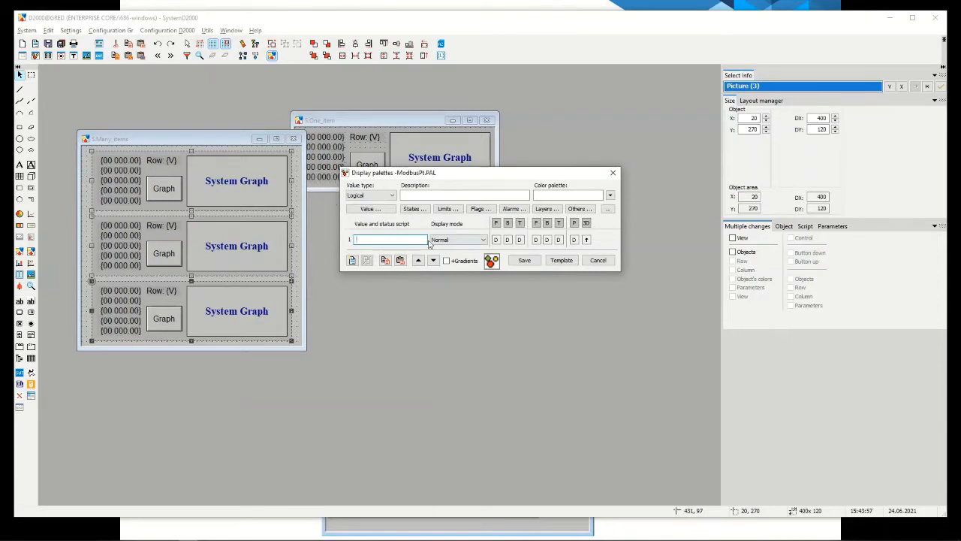
Step: Add four more rows to the ModbusPt palette and set the first row's status to InLimit
left_click(351, 260)
left_click(352, 273)
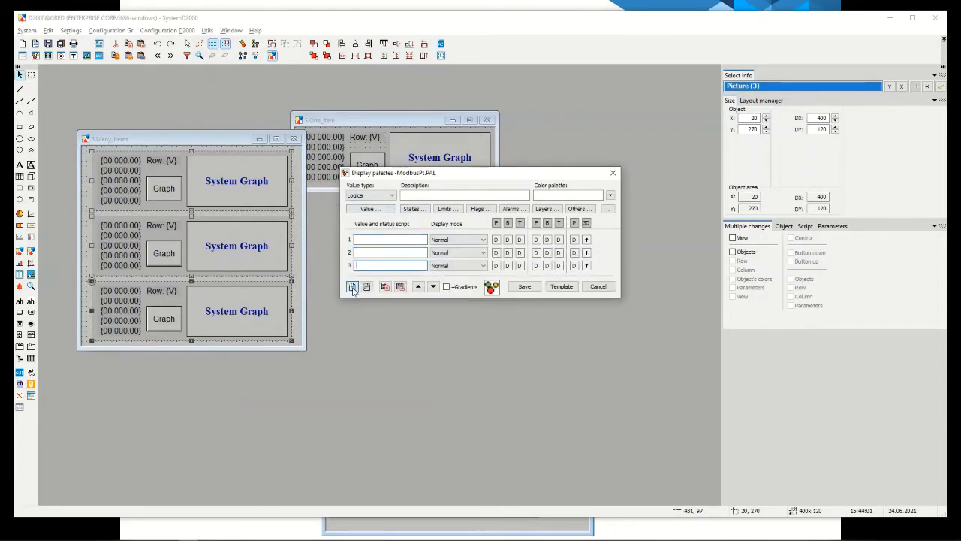
left_click(351, 287)
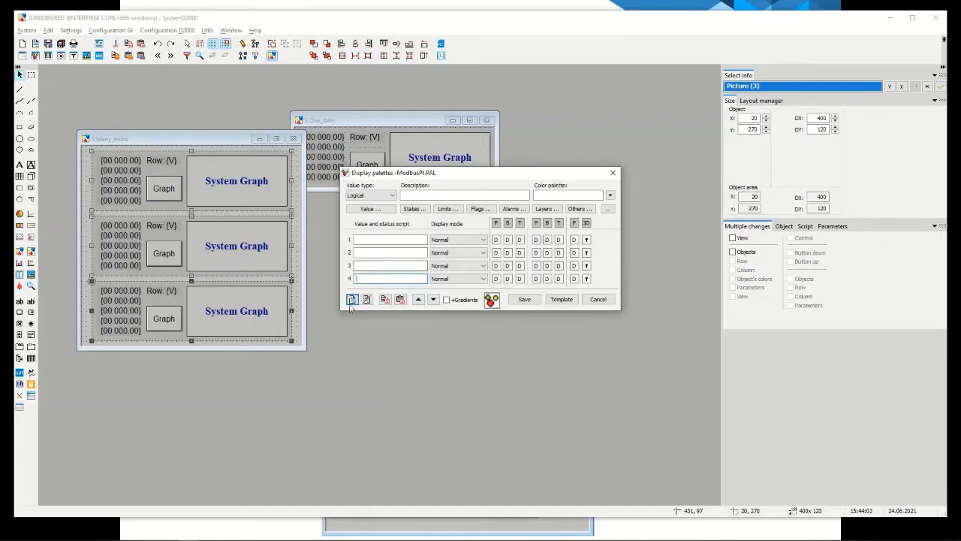
left_click(352, 299)
left_click(385, 240)
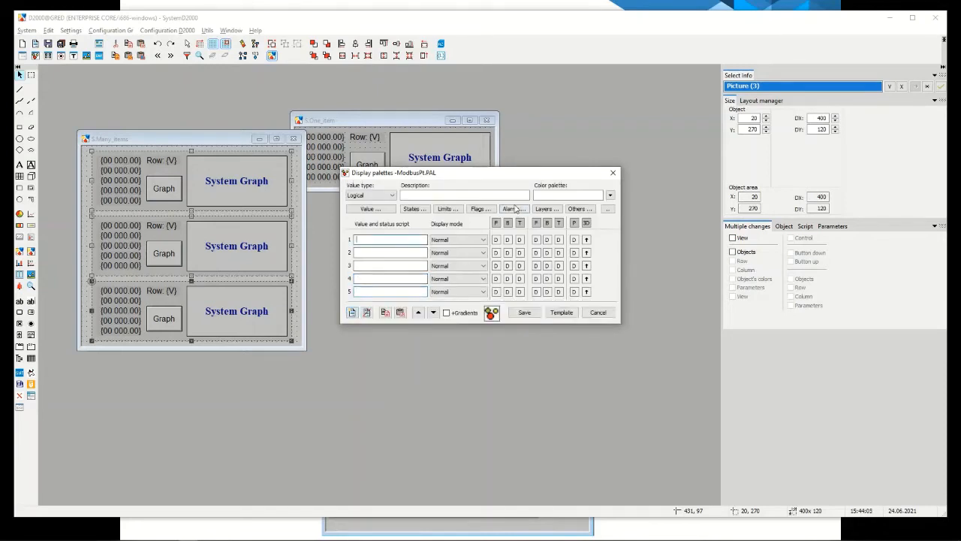
left_click(448, 208)
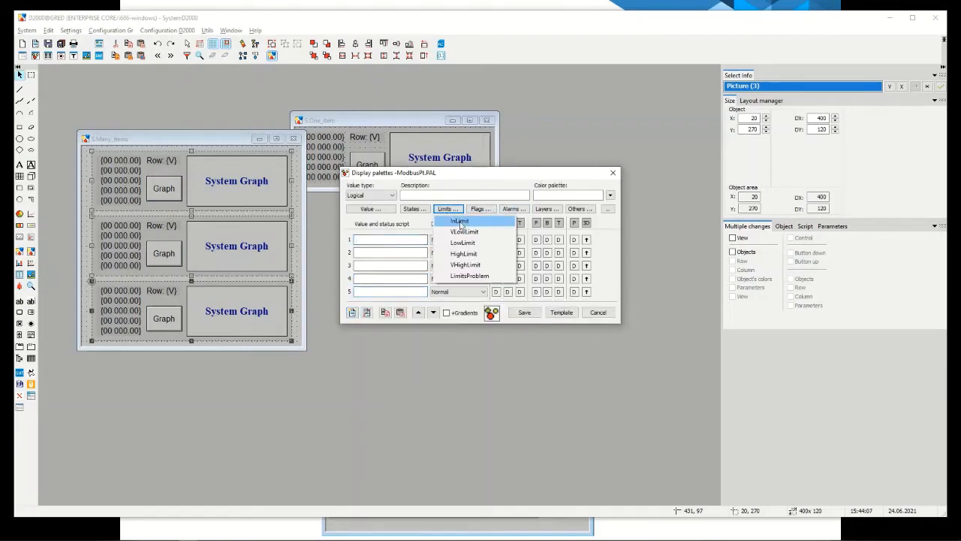
left_click(456, 221)
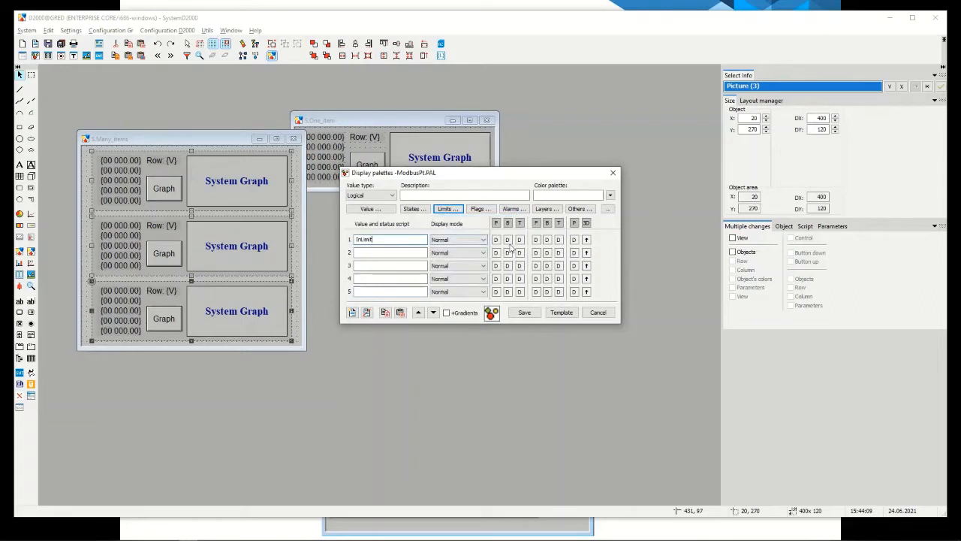
Step: Set the second palette row to VLowLimit with a medium blue background colour
left_click(368, 255)
left_click(443, 211)
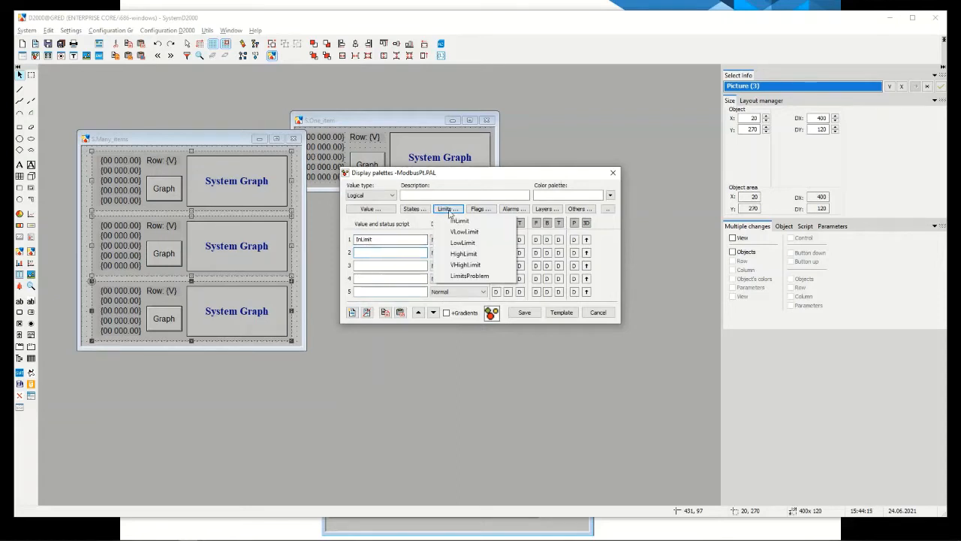
left_click(462, 234)
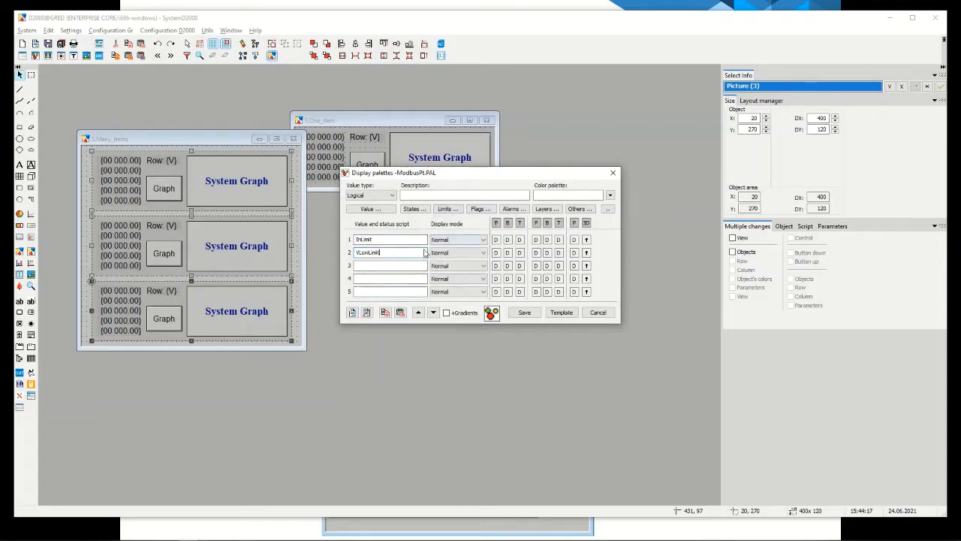
left_click(508, 253)
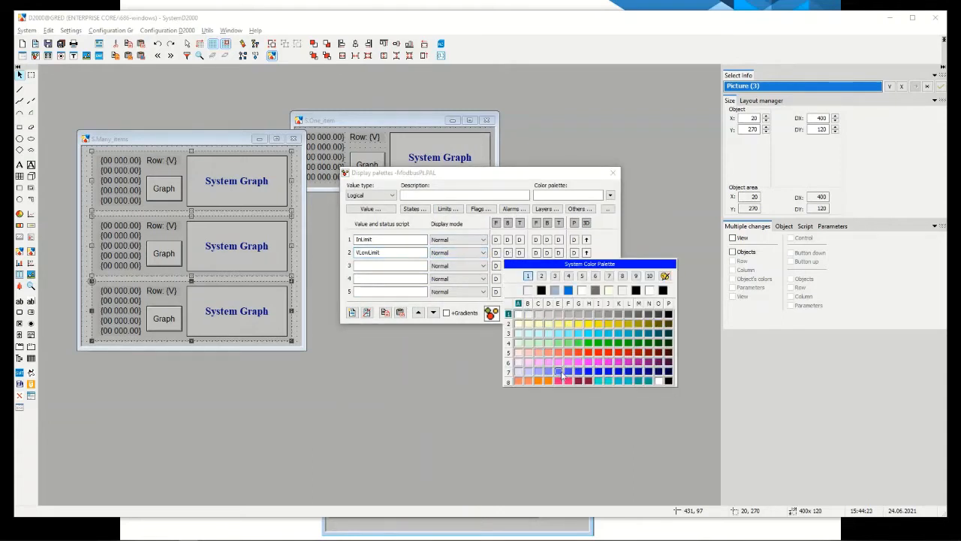
left_click(559, 373)
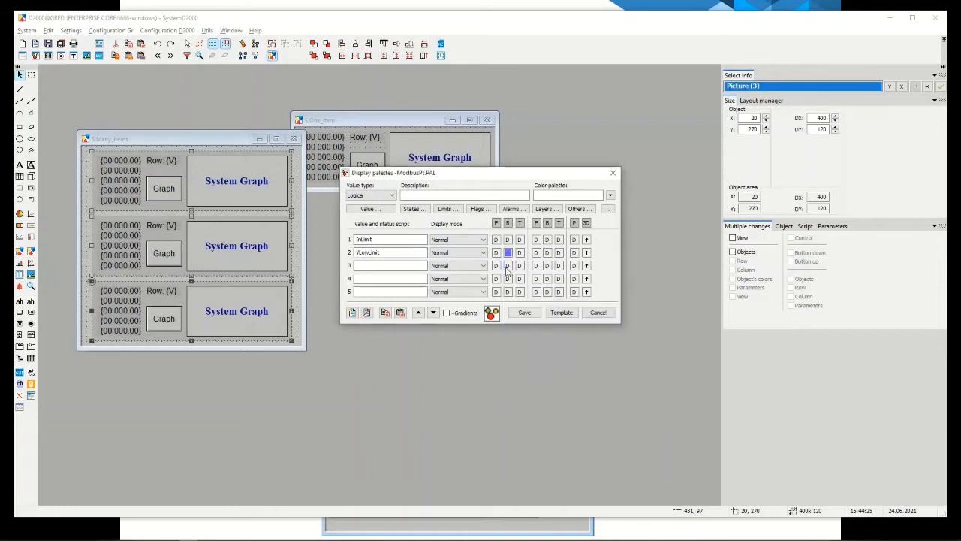
Step: Set the third palette row to LowLimit with a light blue background colour
left_click(392, 267)
left_click(448, 209)
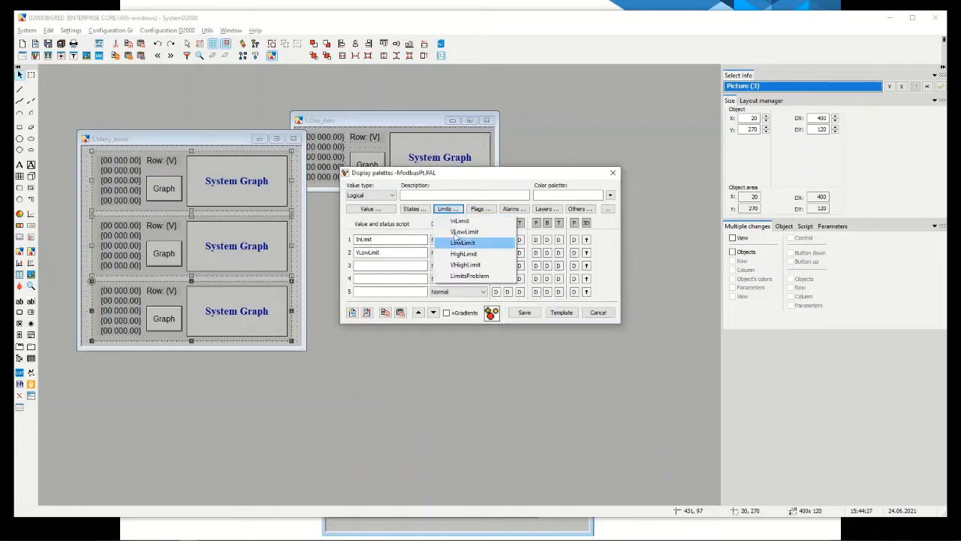
left_click(451, 264)
left_click(508, 268)
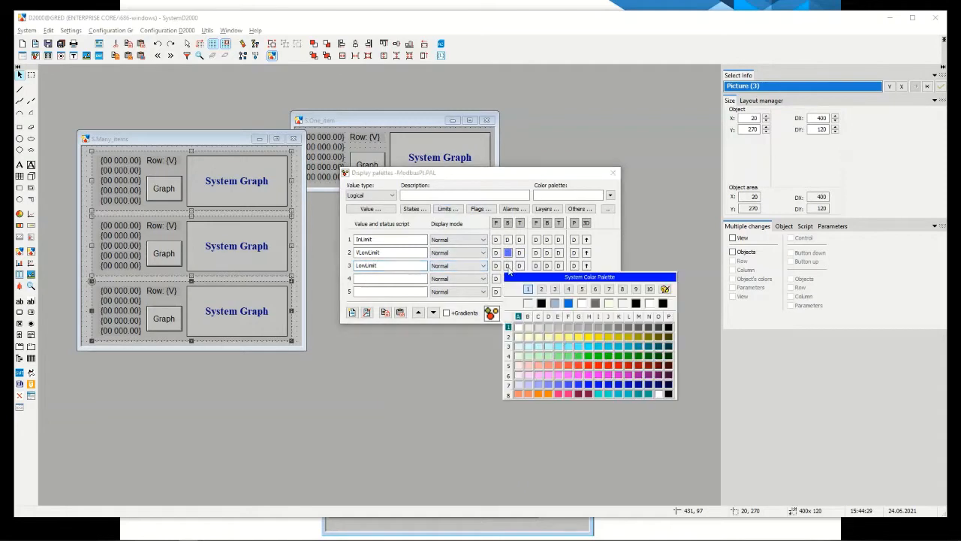
left_click(539, 386)
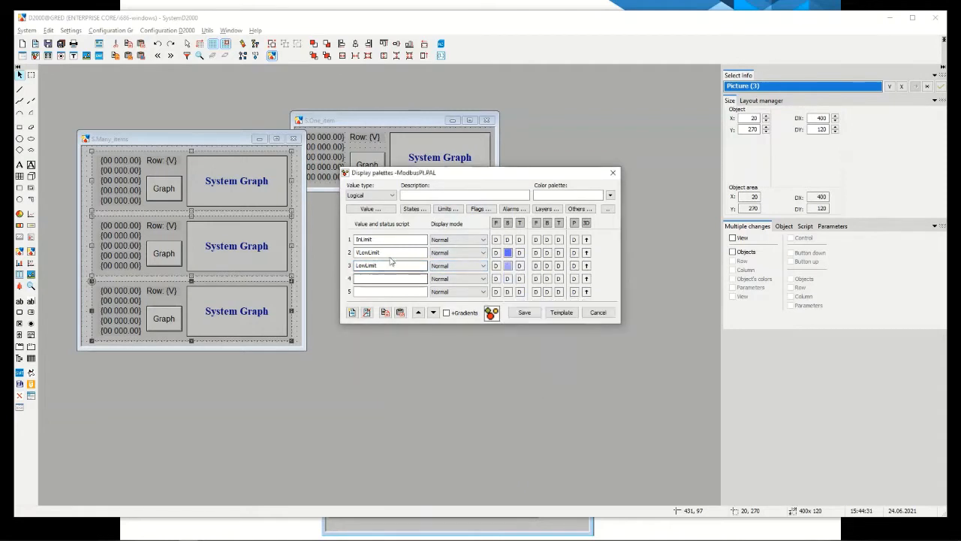
Step: Set the fourth palette row to HighLimit with a light pink background colour
left_click(390, 278)
left_click(449, 210)
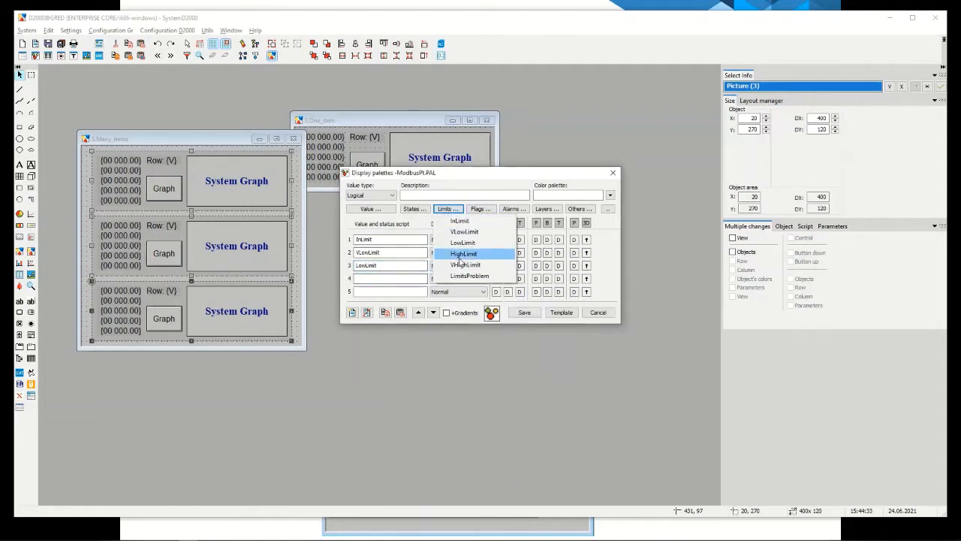
left_click(463, 254)
left_click(515, 295)
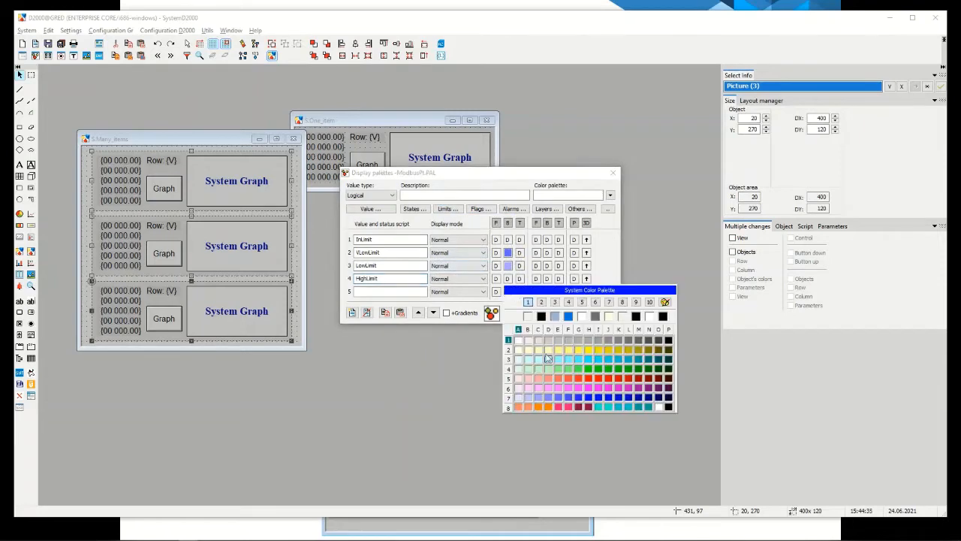
left_click(537, 384)
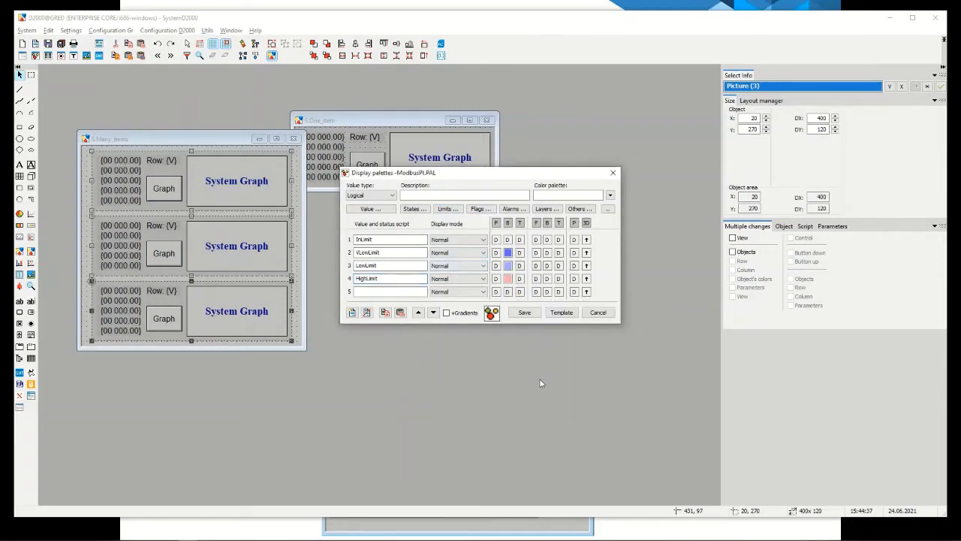
Step: Set the fifth palette row to VHighLimit with an orange-red background colour and save the palette
left_click(450, 209)
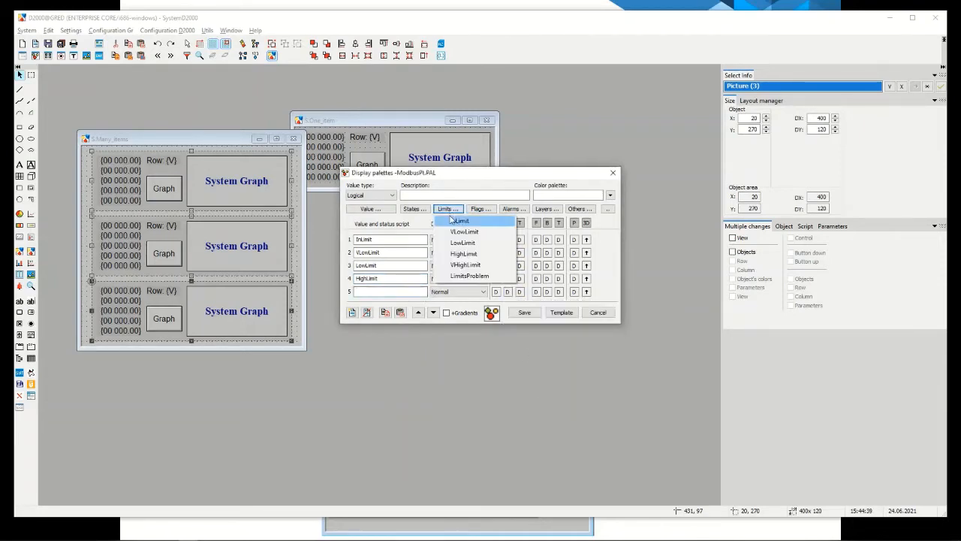
left_click(461, 271)
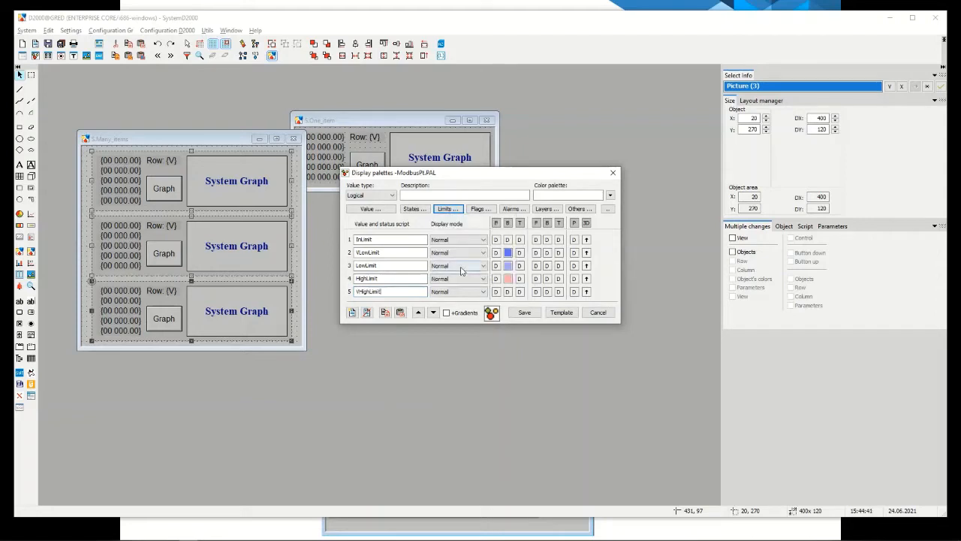
left_click(508, 292)
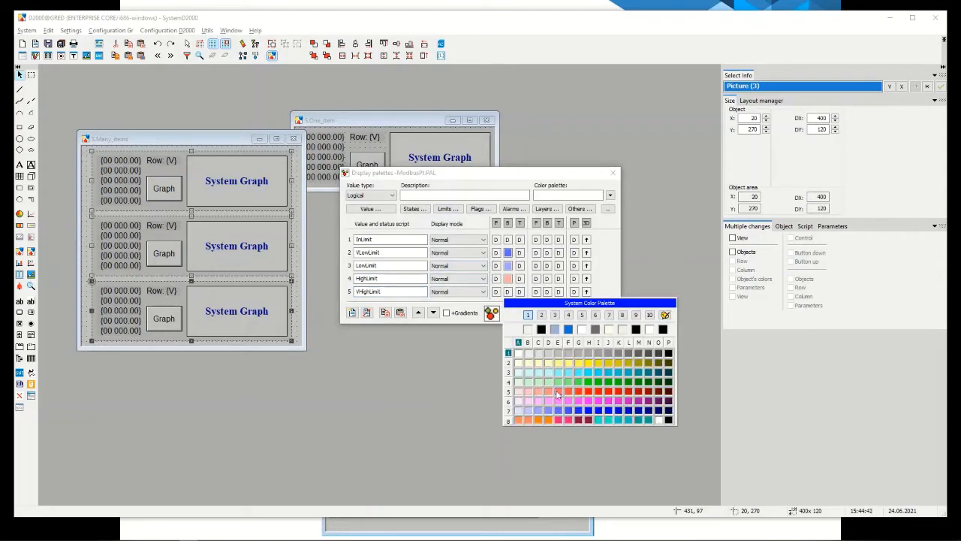
left_click(557, 392)
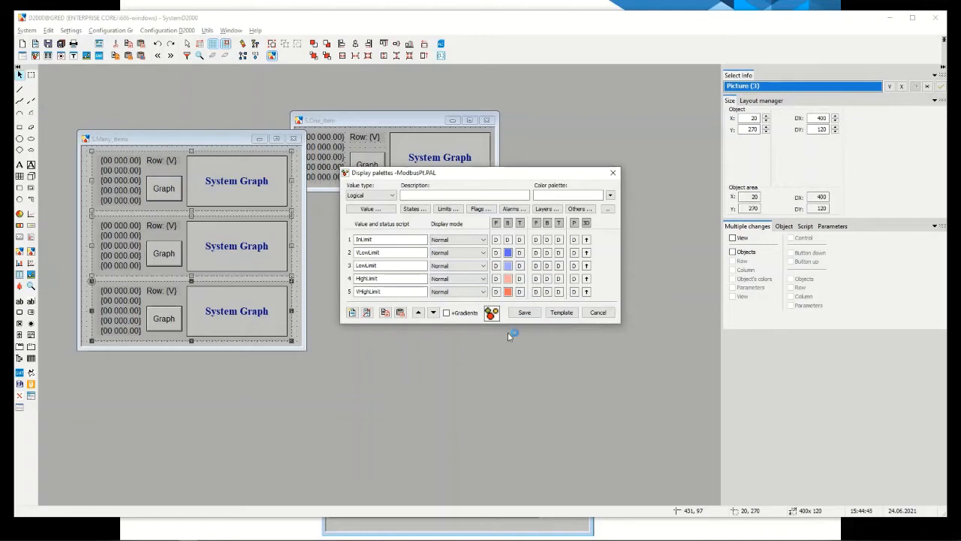
left_click(524, 312)
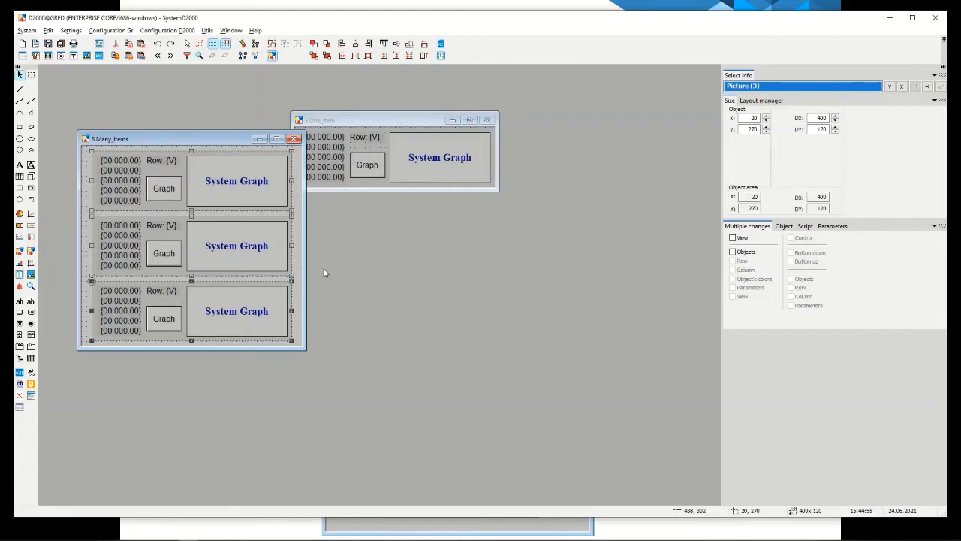
Step: Move the S.One_item picture clear of S.Many_items and select its five value texts with their palette settings shown
left_click_drag(346, 124, 442, 133)
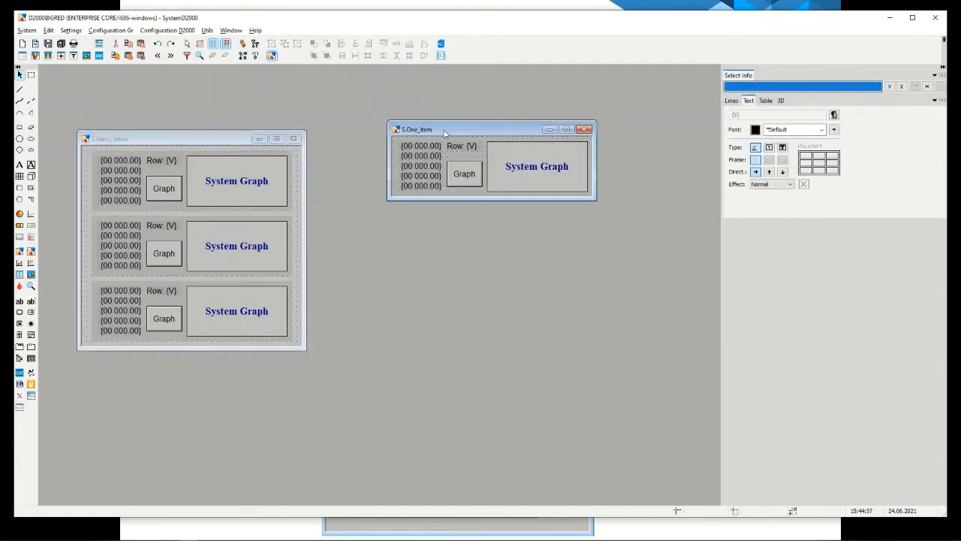
left_click(428, 146)
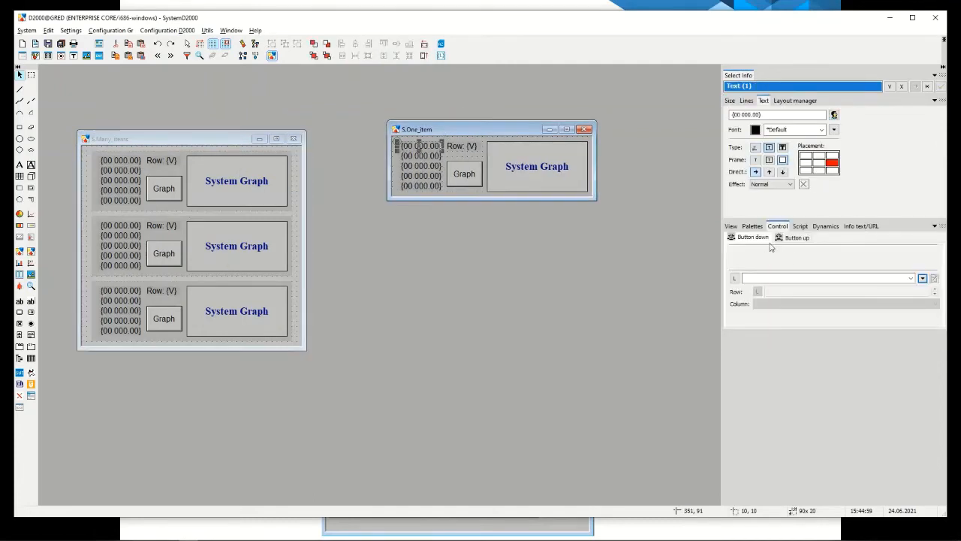
left_click(753, 226)
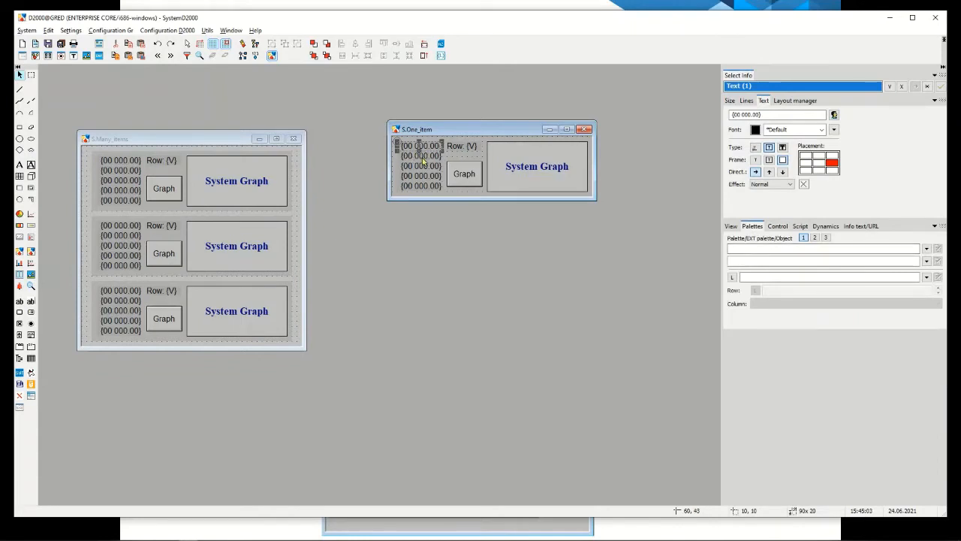
left_click_drag(422, 158, 424, 192)
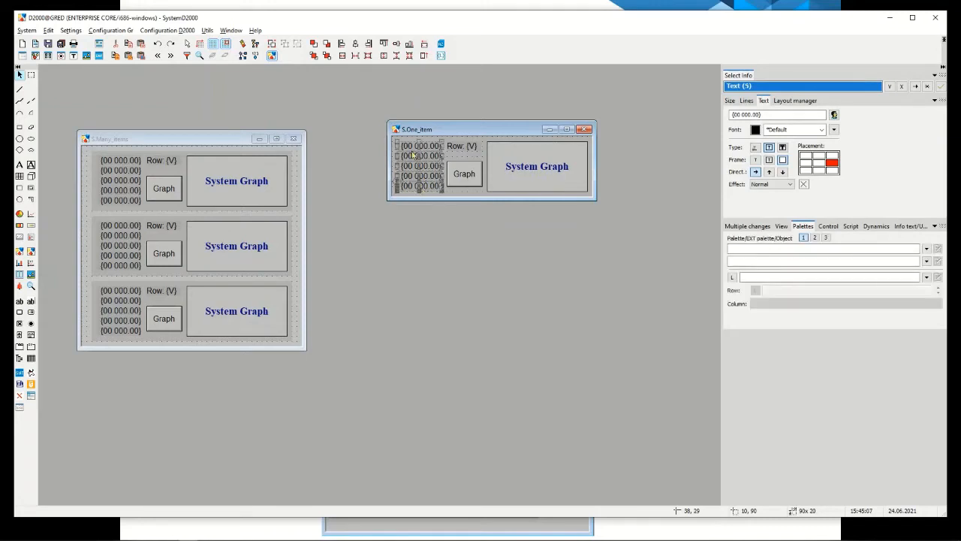
Step: Select the Graph button together with the five value texts in the S.One_item picture
left_click(463, 175)
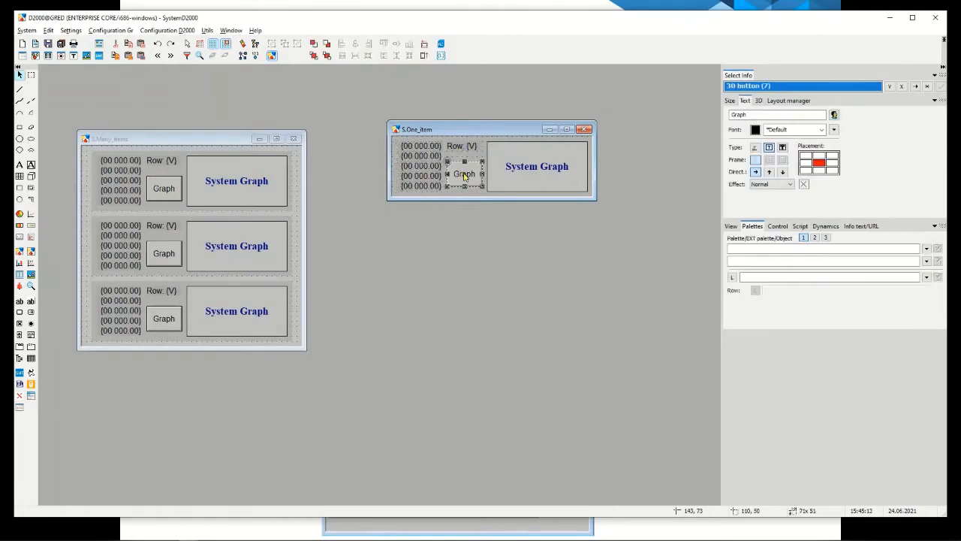
left_click(417, 151, "shift")
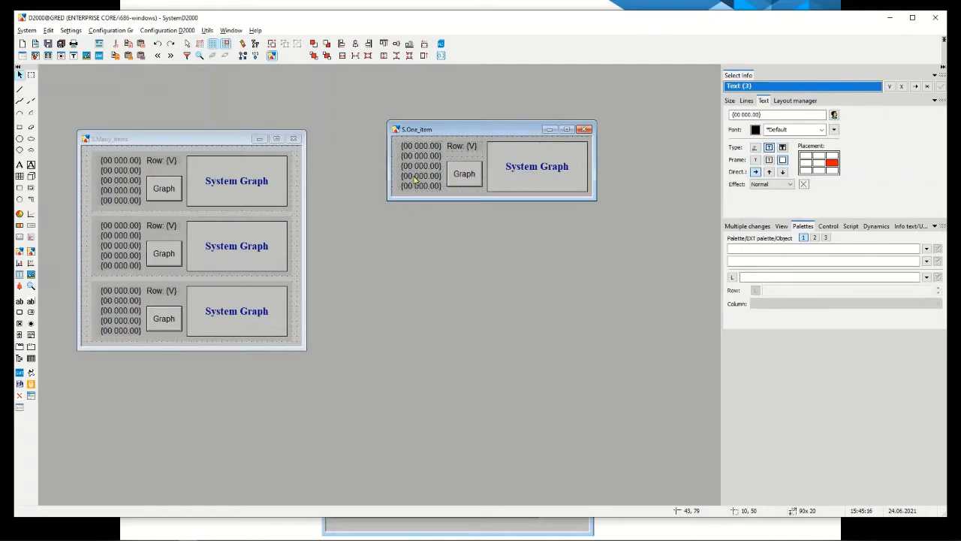
left_click(415, 176, "shift")
left_click(417, 186, "shift")
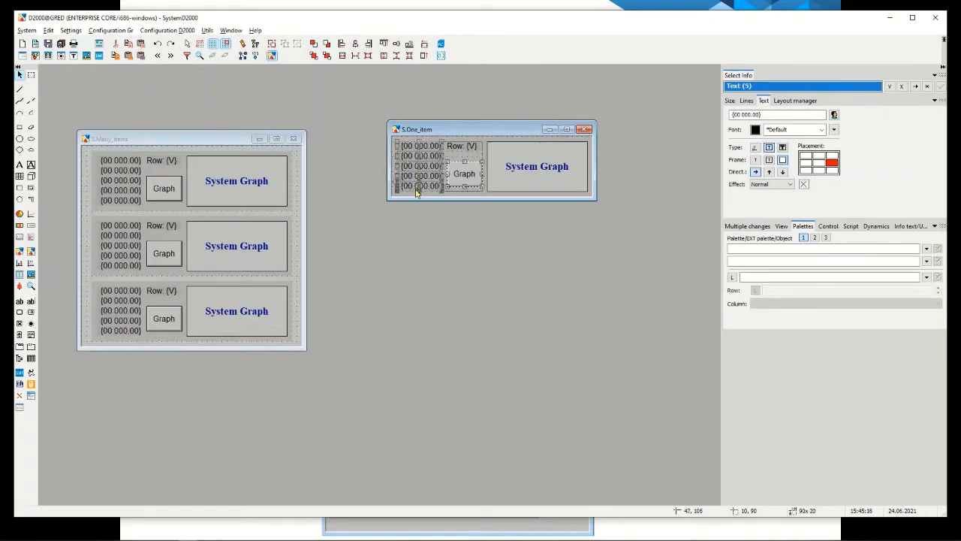
Step: Enable multiple changes for Palette and assign the ModbusPt.PAL display palette to the selected texts and Graph button
left_click(743, 227)
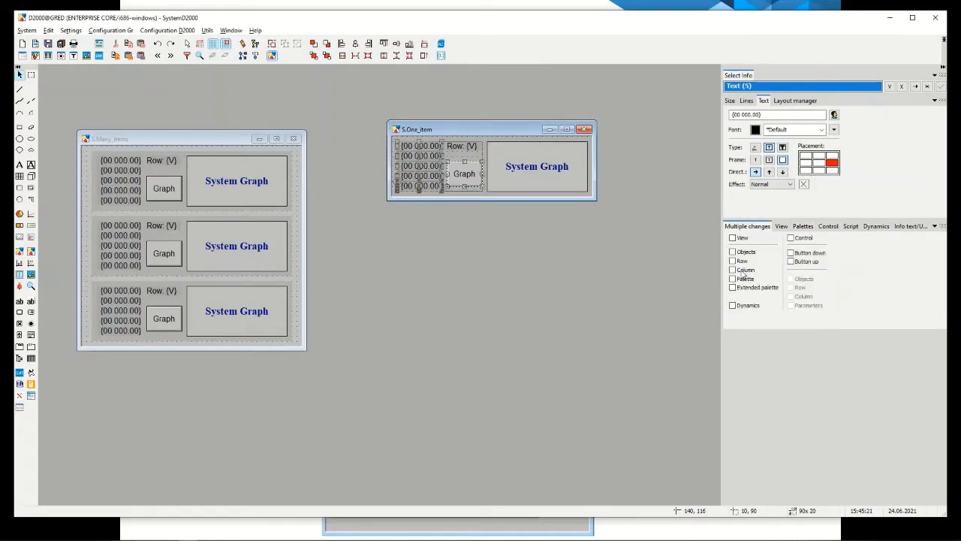
left_click(743, 279)
left_click(795, 226)
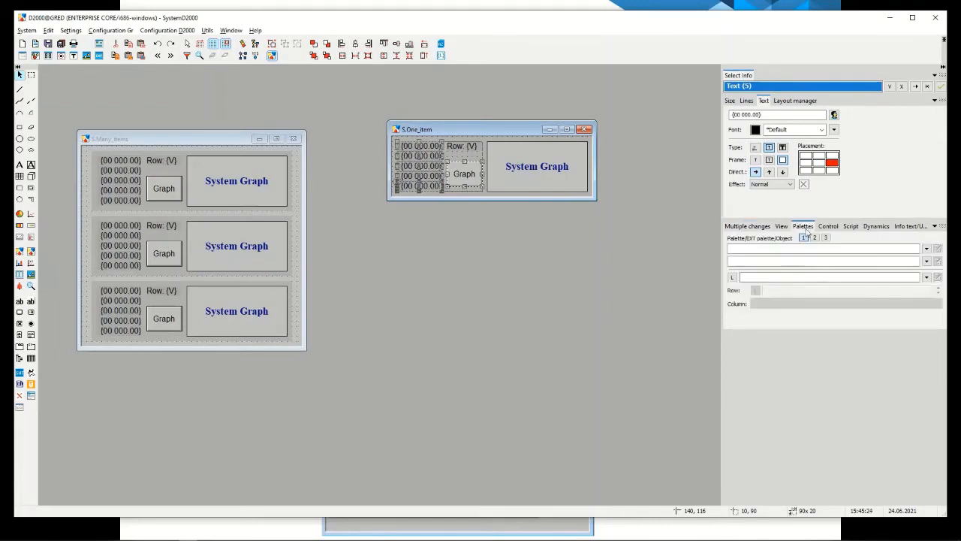
left_click(927, 249)
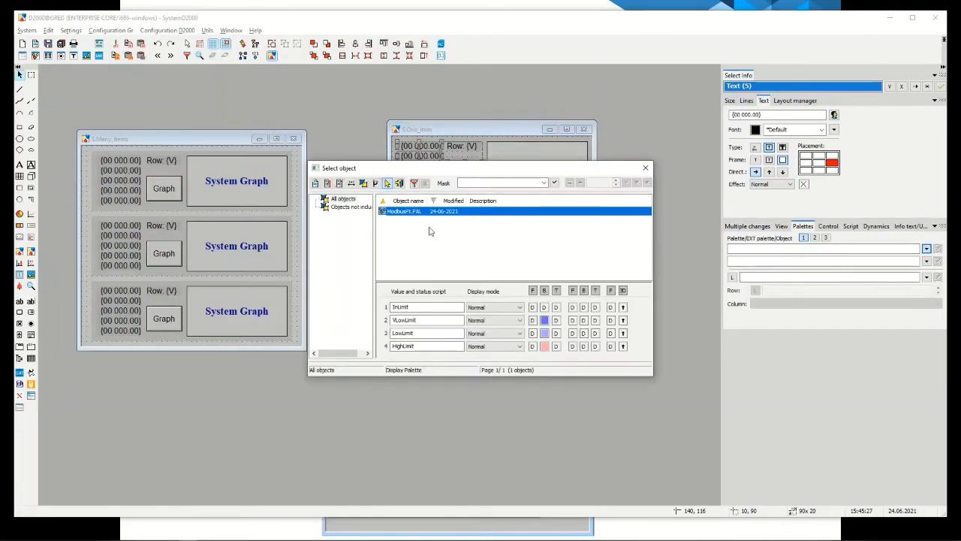
key("Return")
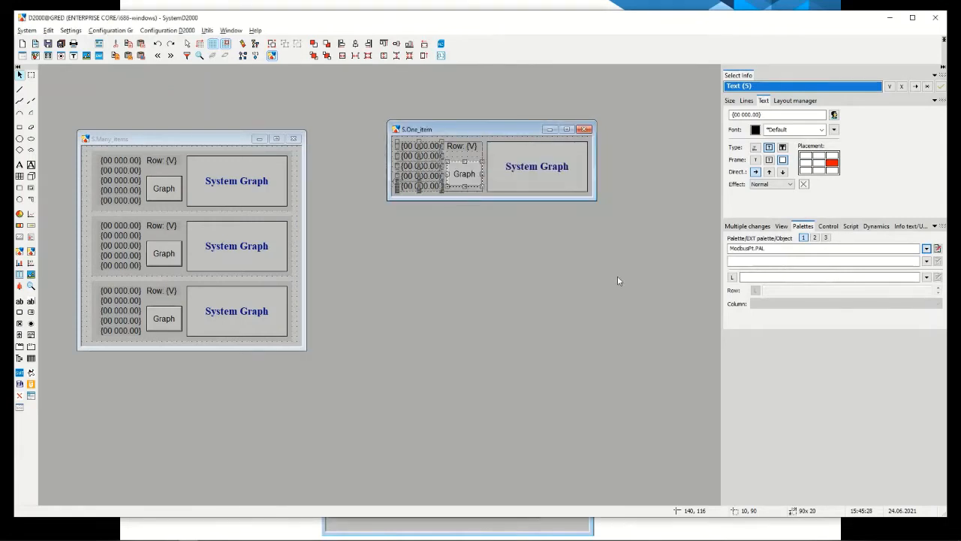
Step: Check the palette assignment on the Graph button and first value text, and save the S.One_item picture
left_click(493, 185)
left_click(471, 175)
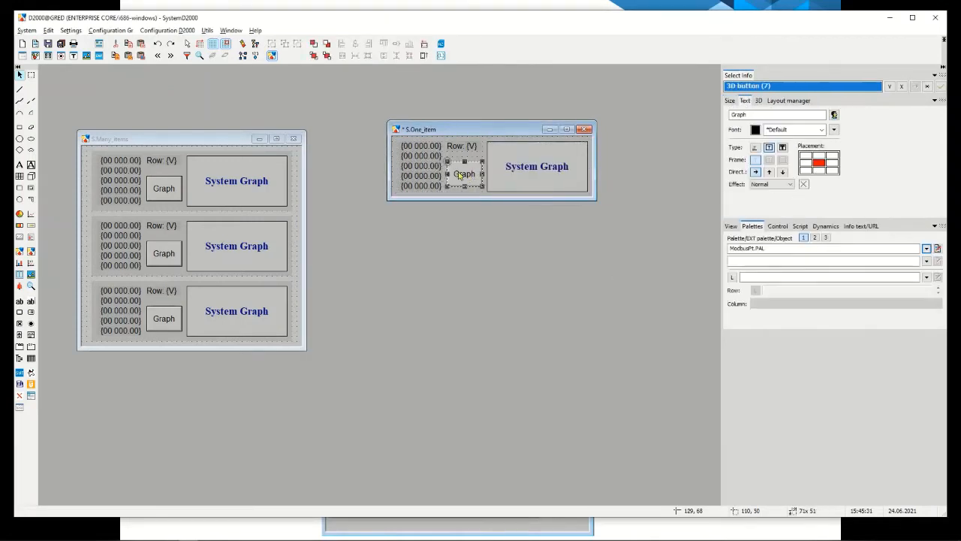
left_click(426, 153)
left_click(425, 151)
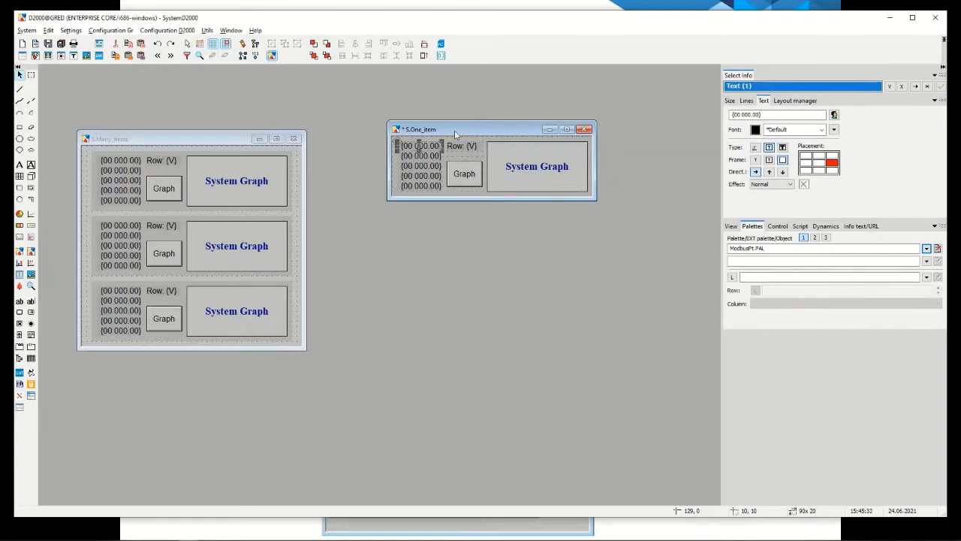
key("ctrl+s")
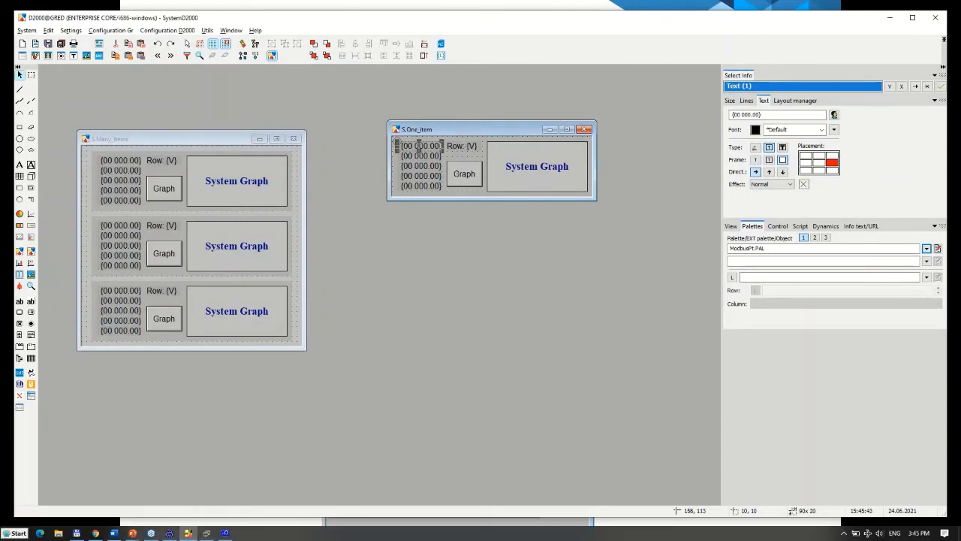
Step: Switch to D2000 HI to examine the value colours in the running S.Many_items picture, and return to D2000 GRED
left_click(225, 533)
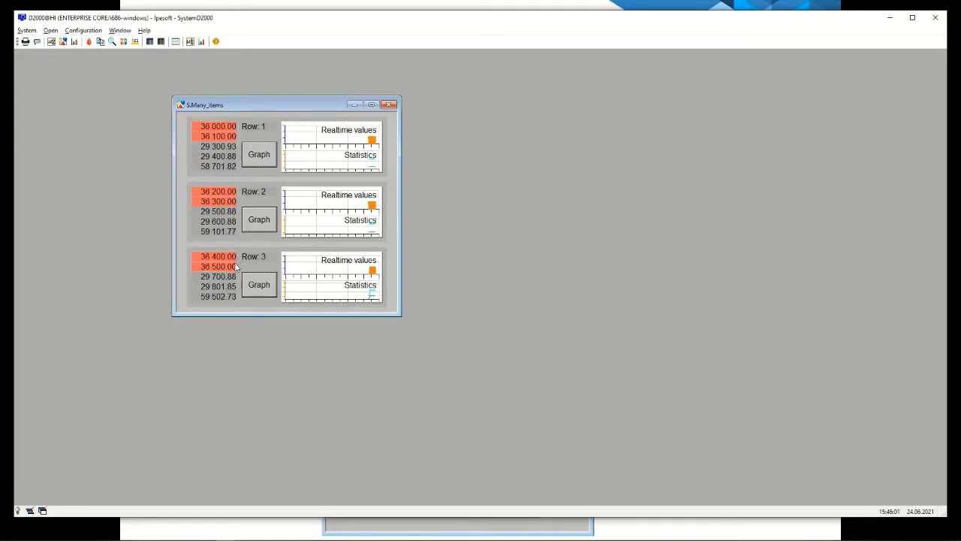
mouse_move(206, 534)
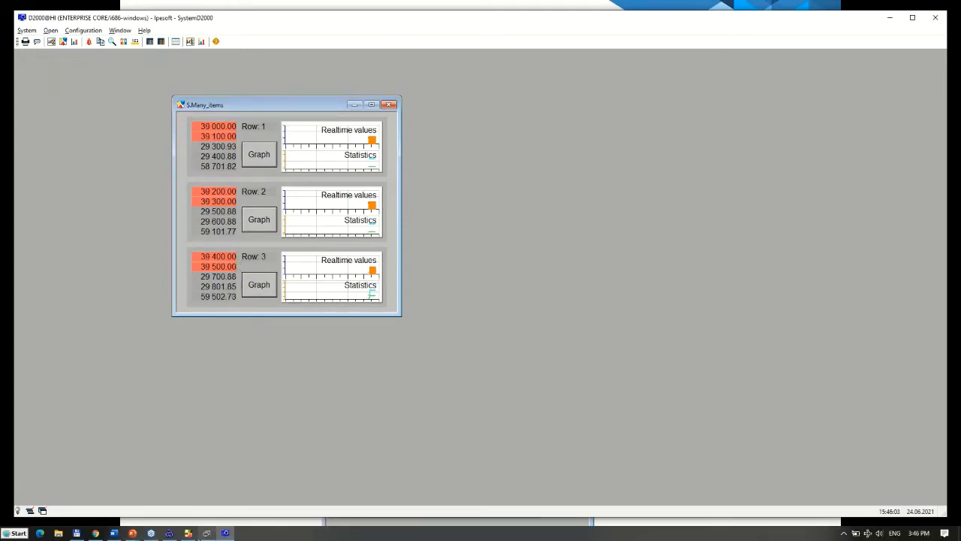
left_click(186, 533)
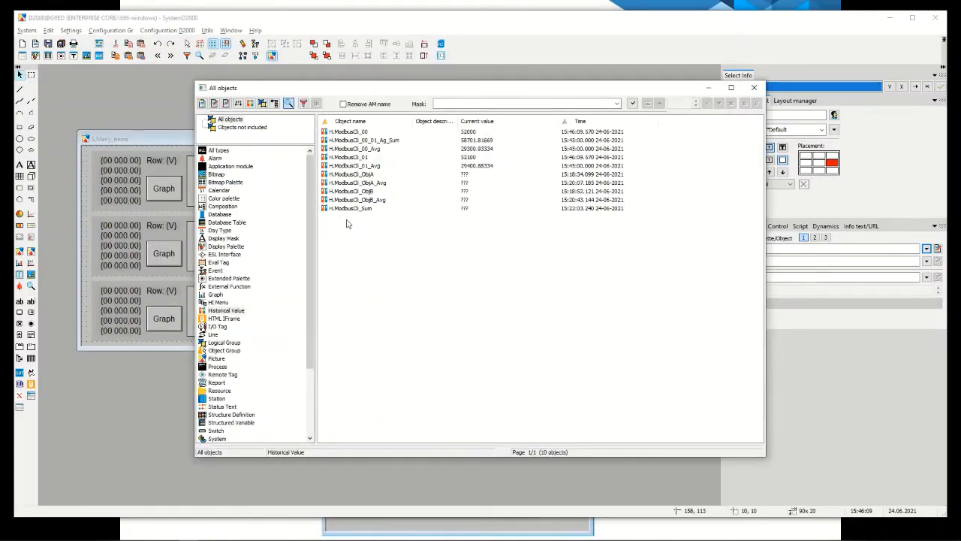
Step: List the I/O tags and watch the live value and limit status of M.ModbusCli_00
left_click(218, 326)
left_click(363, 132)
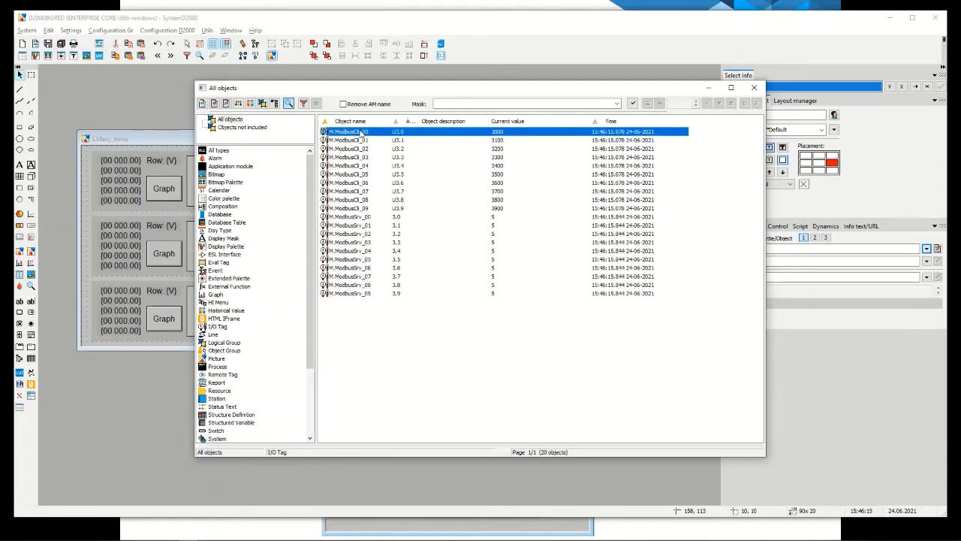
right_click(363, 132)
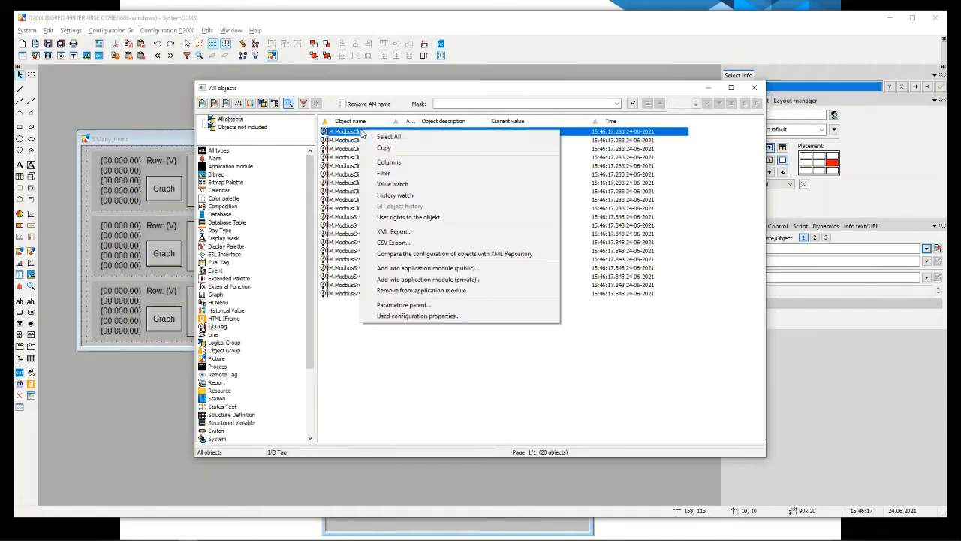
left_click(396, 190)
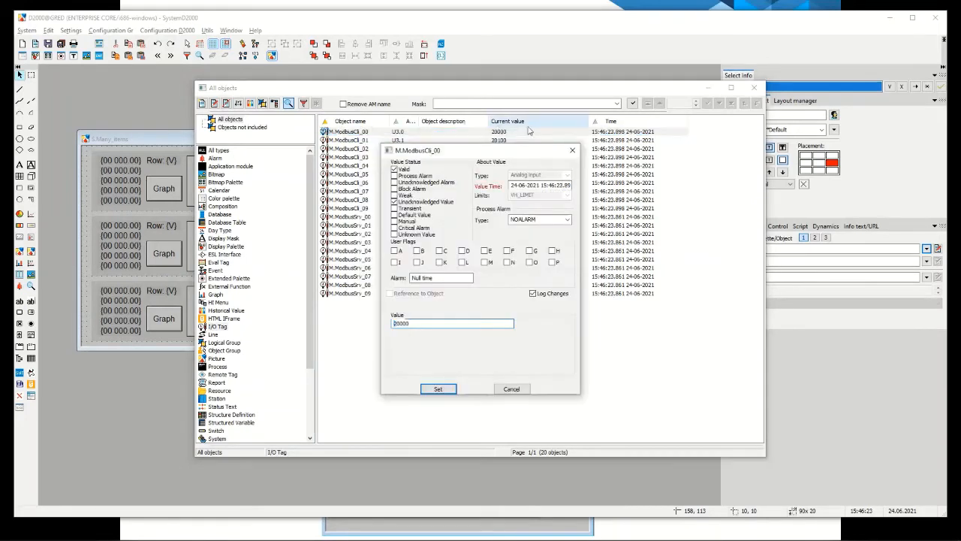
left_click_drag(492, 147, 656, 214)
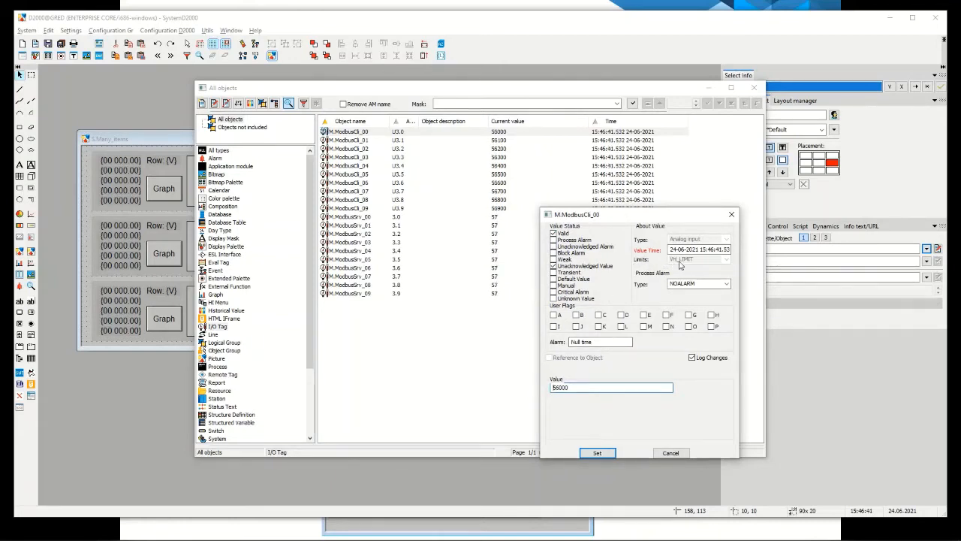
key("Escape")
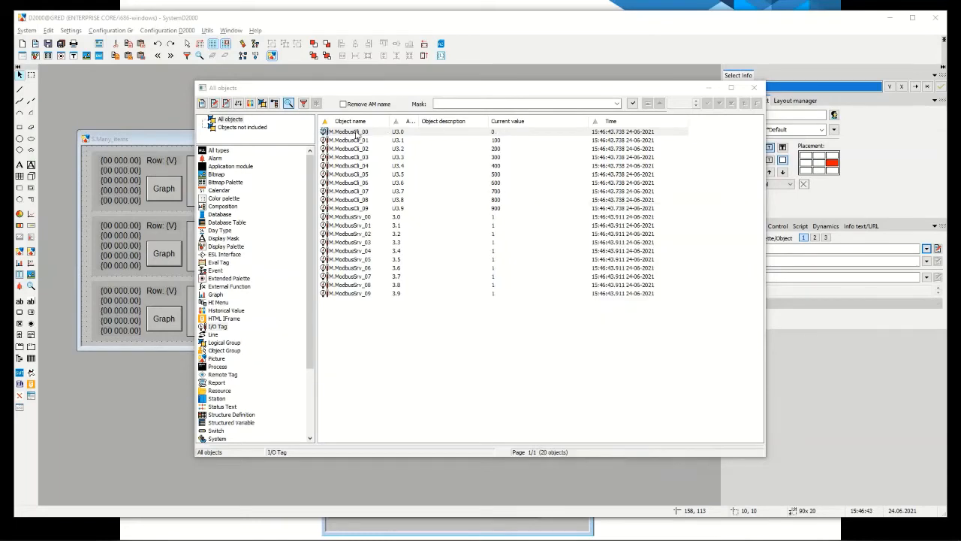
Step: Open the configuration of the I/O tag M.ModbusCli_00 and set its High High limit to 40000
double_click(354, 132)
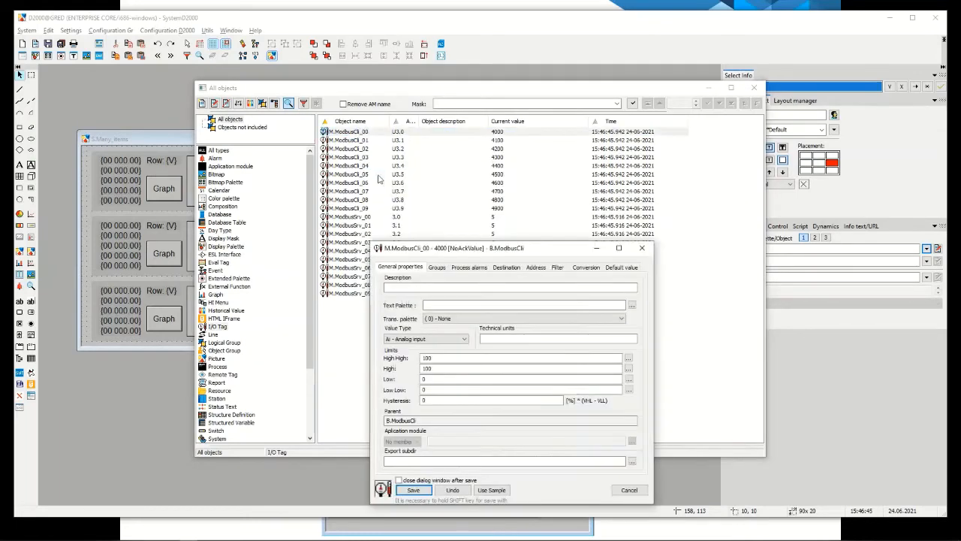
left_click_drag(433, 240, 335, 181)
left_click(344, 301)
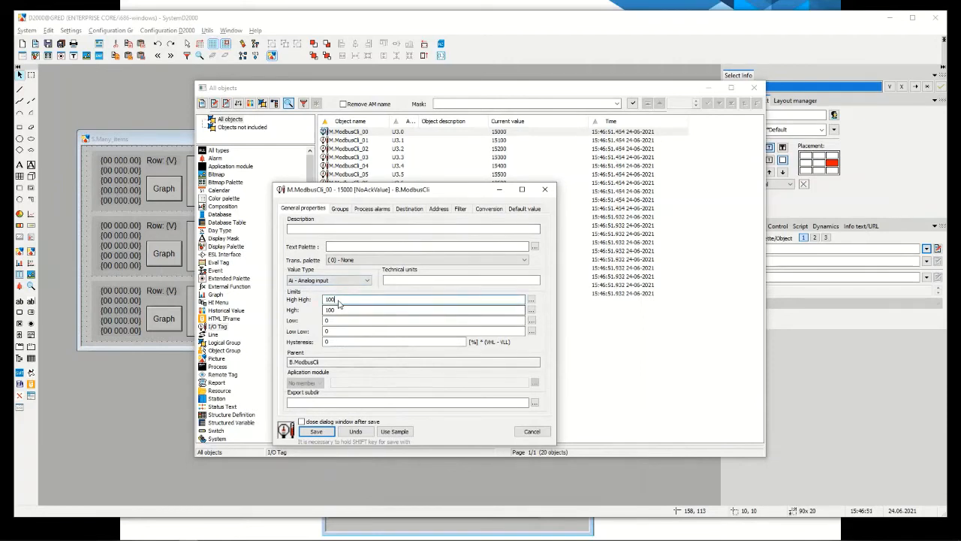
left_click(336, 307)
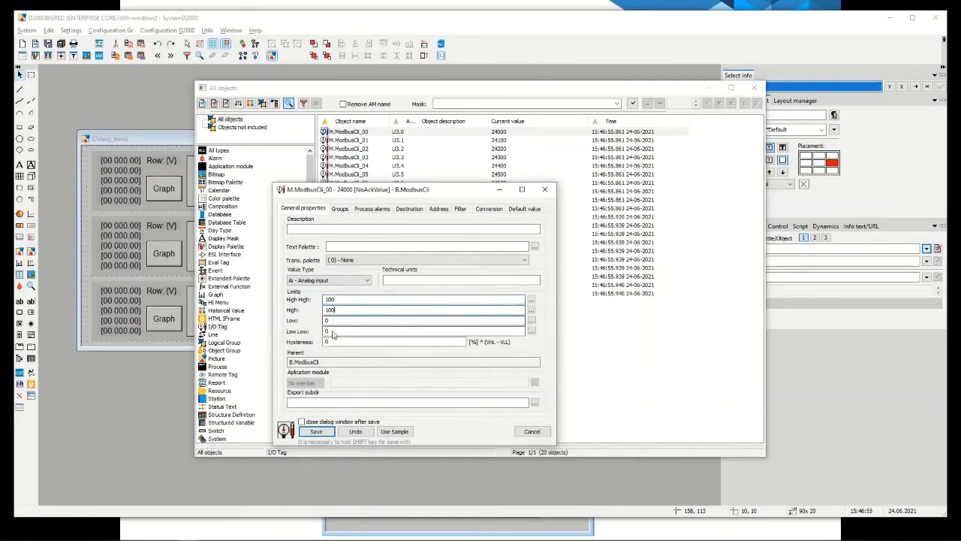
key("shift+Tab")
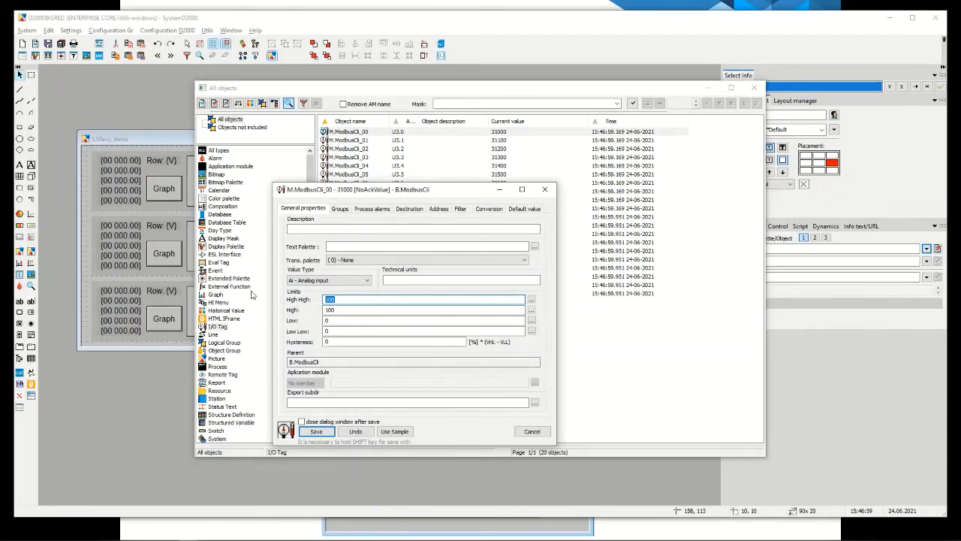
type("40000")
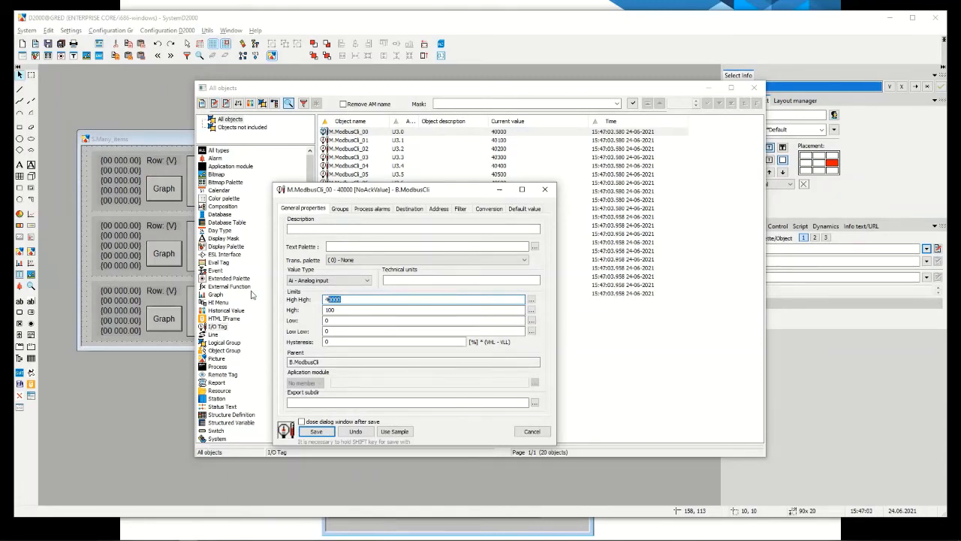
Step: Set the High limit of M.ModbusCli_00 to 30000 and its Low limit to 20000
key("Tab")
key("Tab")
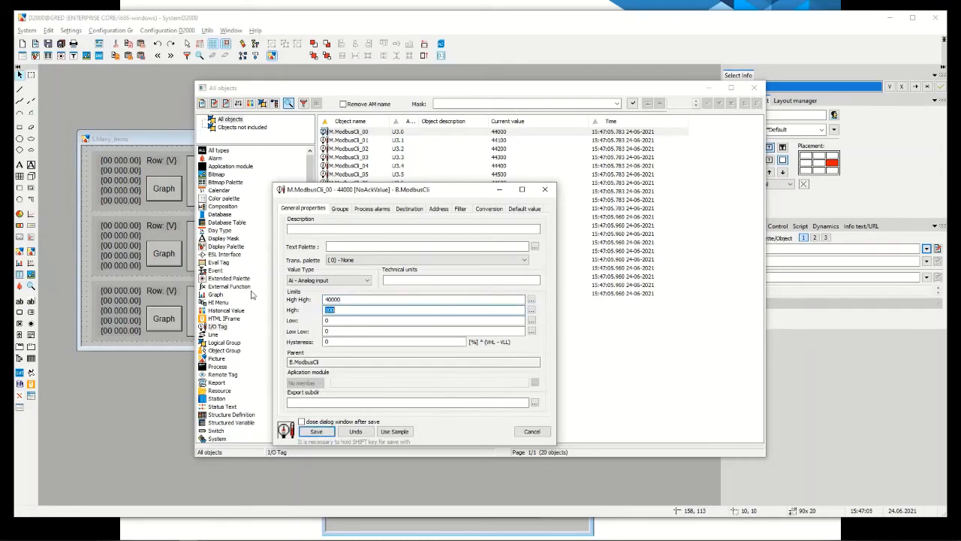
type("30000")
key("Tab")
key("Tab")
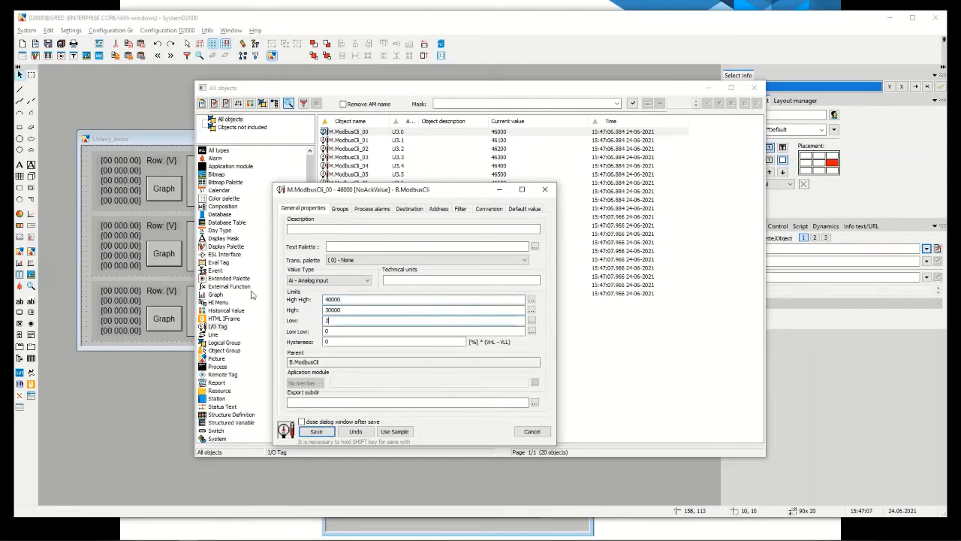
type("20000")
Step: Set the Low Low limit of M.ModbusCli_00 to 10000, save the tag and close its configuration
key("Tab")
key("Tab")
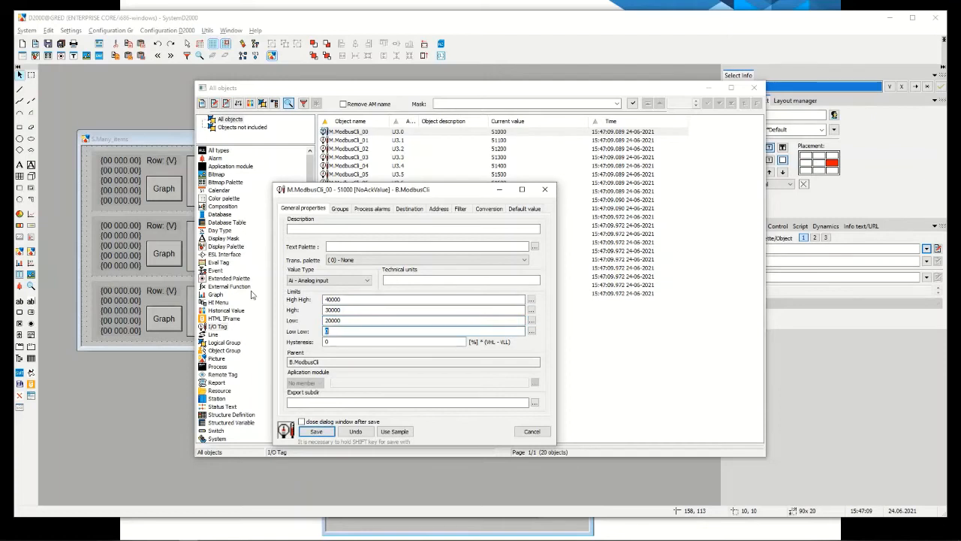
type("10000")
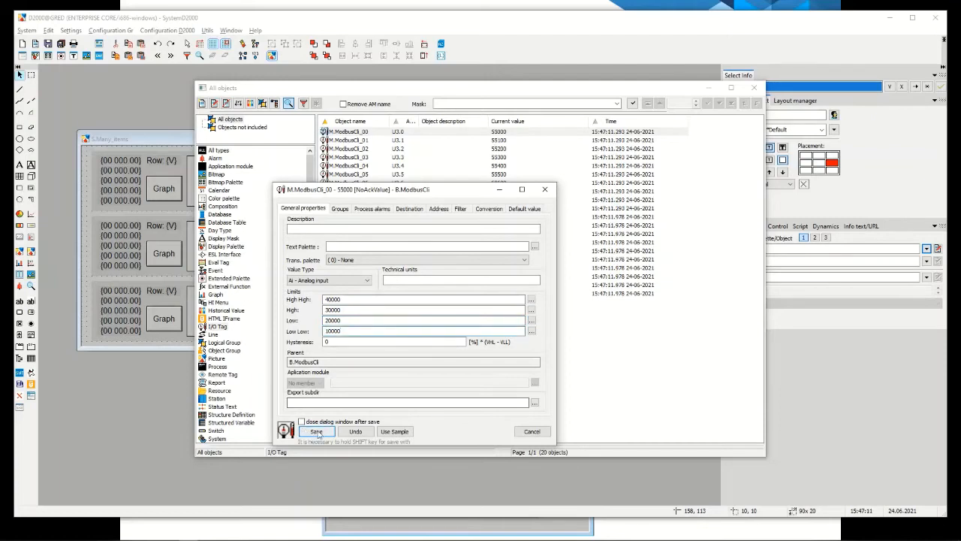
left_click(317, 433)
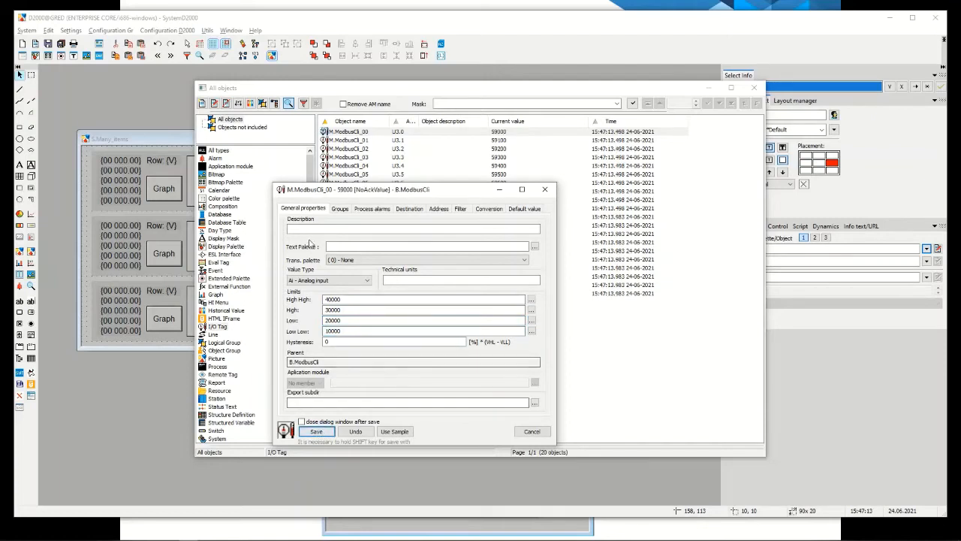
left_click(545, 189)
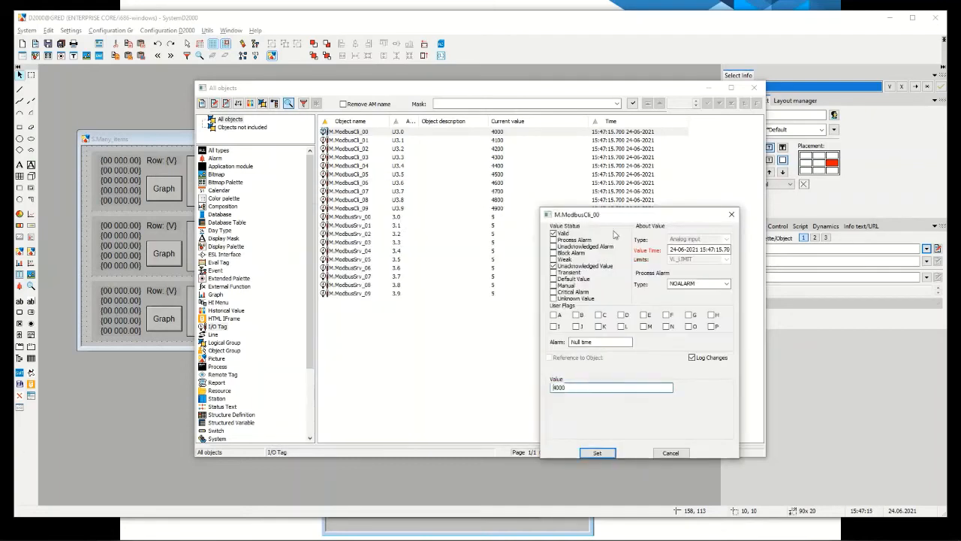
Step: Place the M.ModbusCli_00 value watch beside the running S.Many_items picture in D2000 HI and compare limit status with value colours
left_click_drag(614, 212, 439, 204)
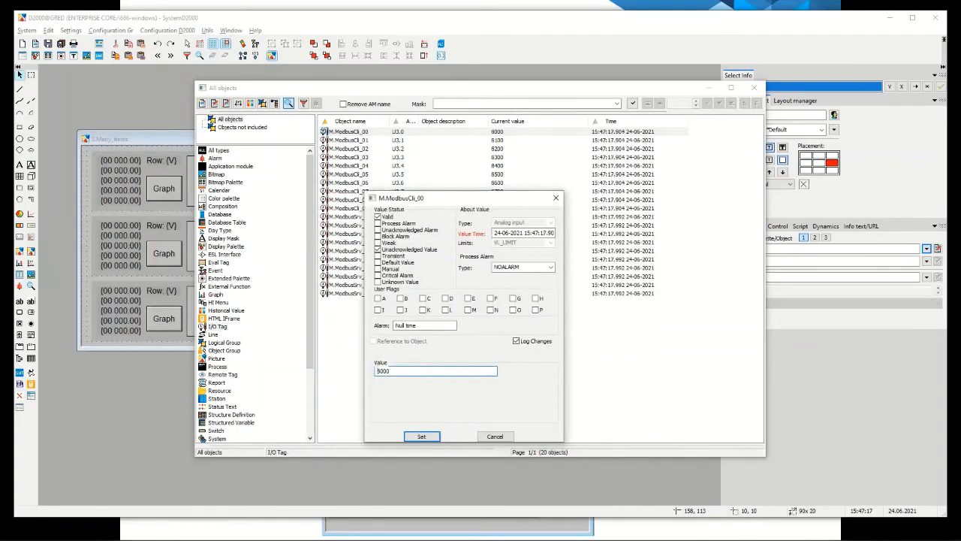
left_click(224, 530)
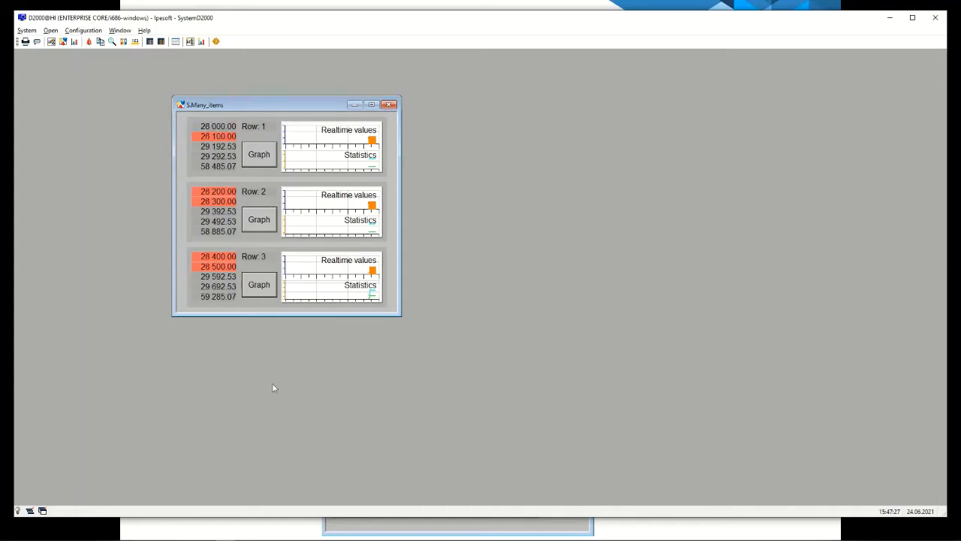
mouse_move(303, 536)
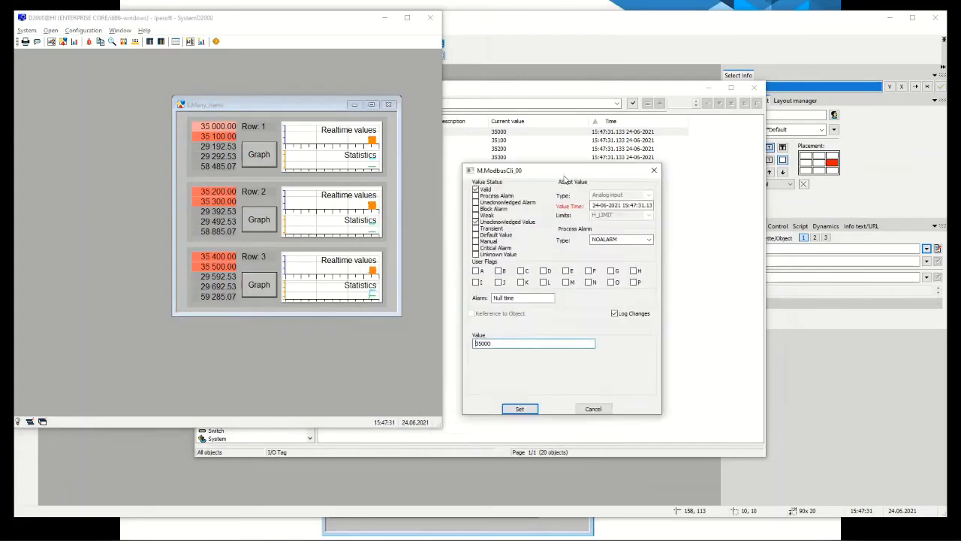
left_click_drag(564, 178, 576, 140)
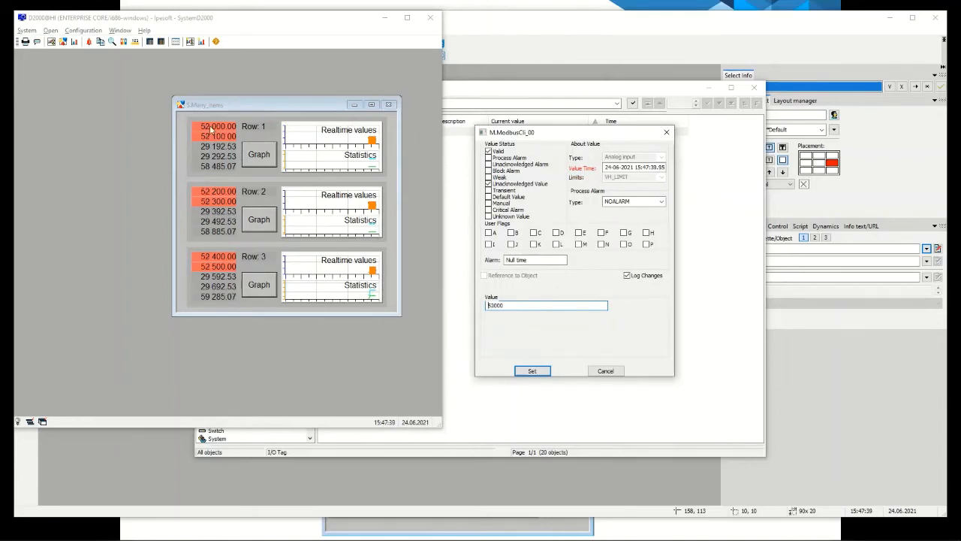
Step: Switch back to the D2000 graphic editor and add the VHL, HL, LL and VLL columns to the I/O tag list
left_click(460, 97)
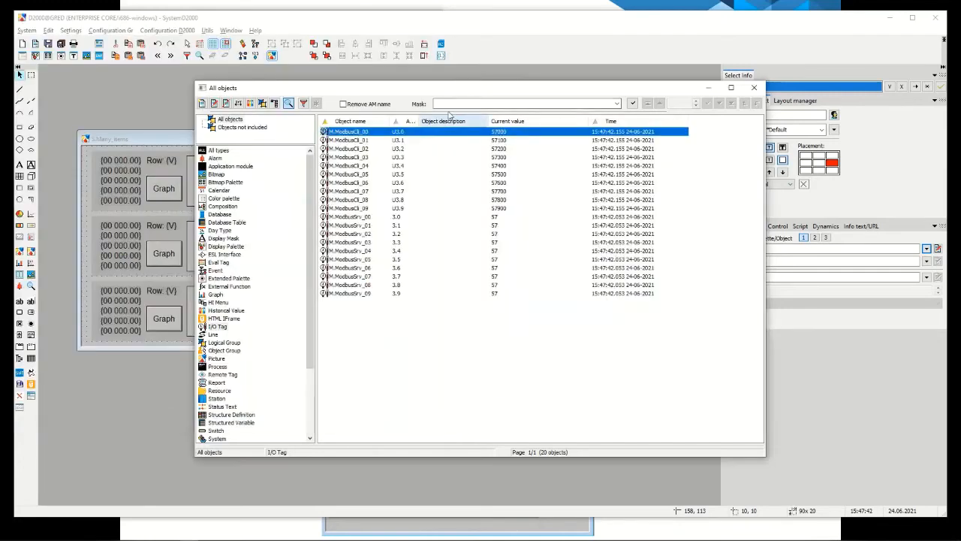
right_click(373, 123)
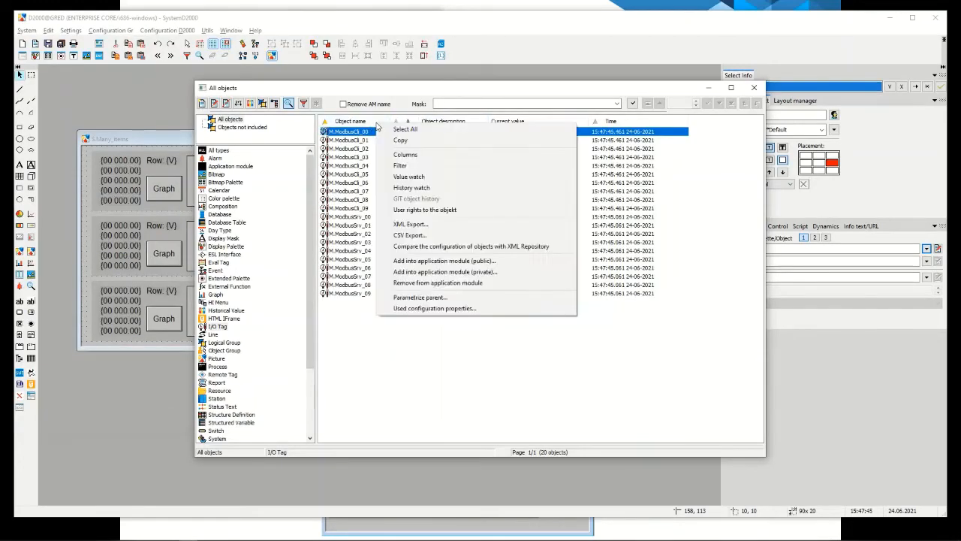
left_click(405, 155)
left_click(359, 216)
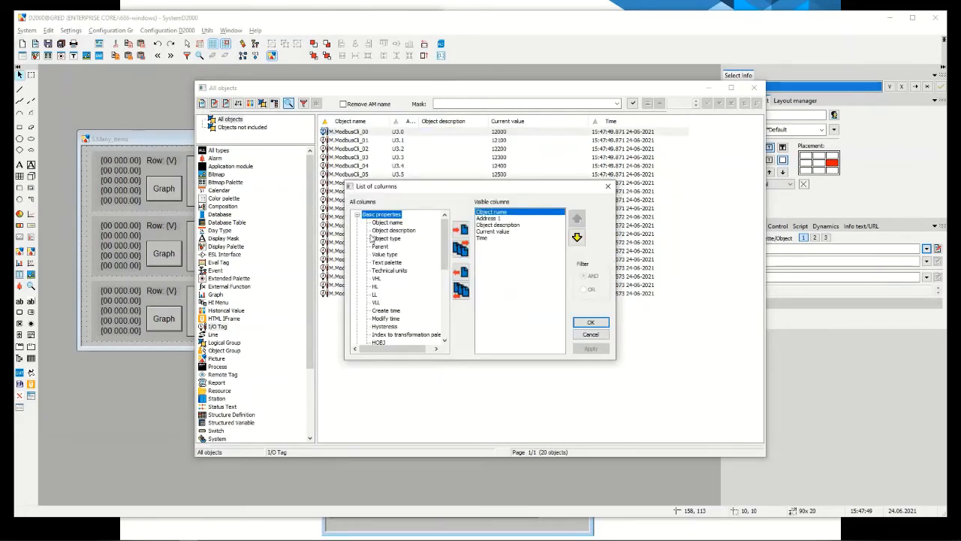
double_click(376, 279)
double_click(375, 286)
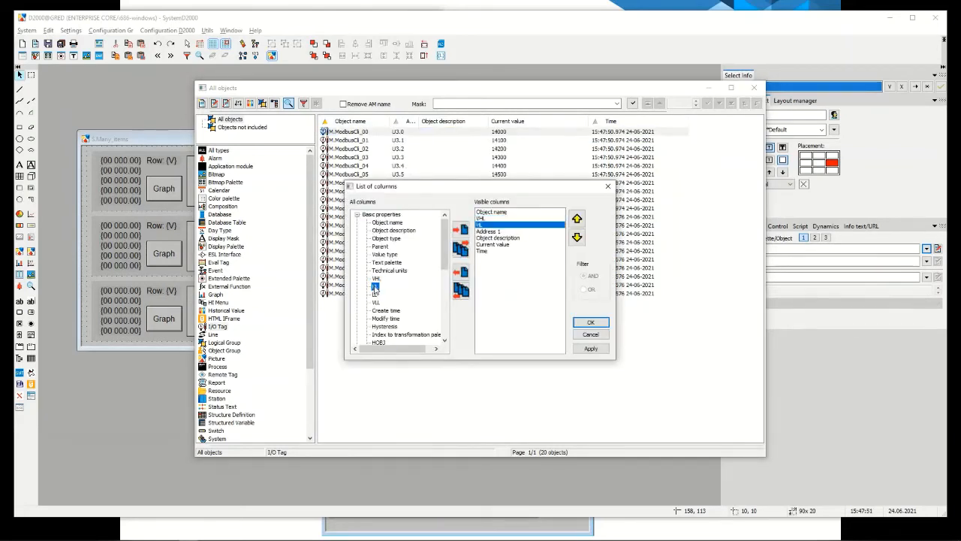
double_click(375, 294)
double_click(377, 302)
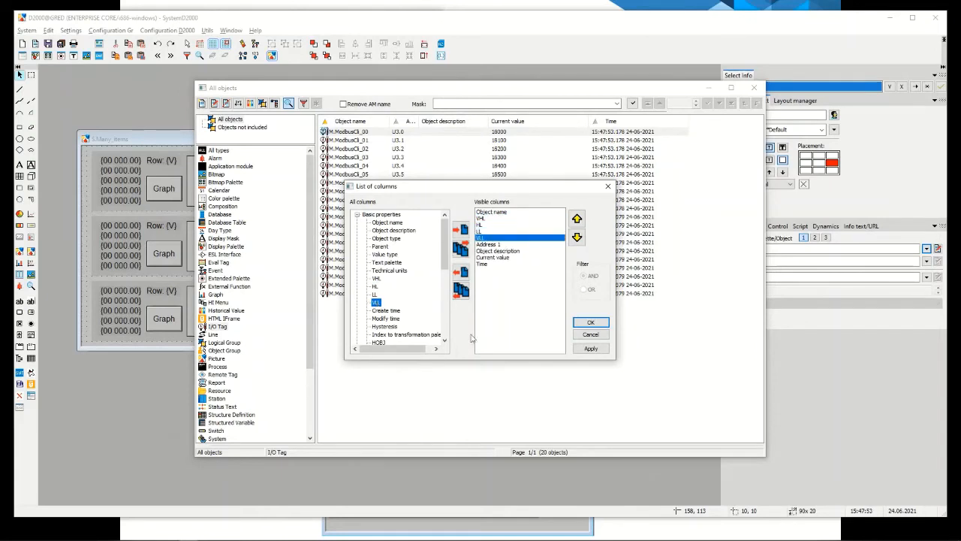
left_click(590, 322)
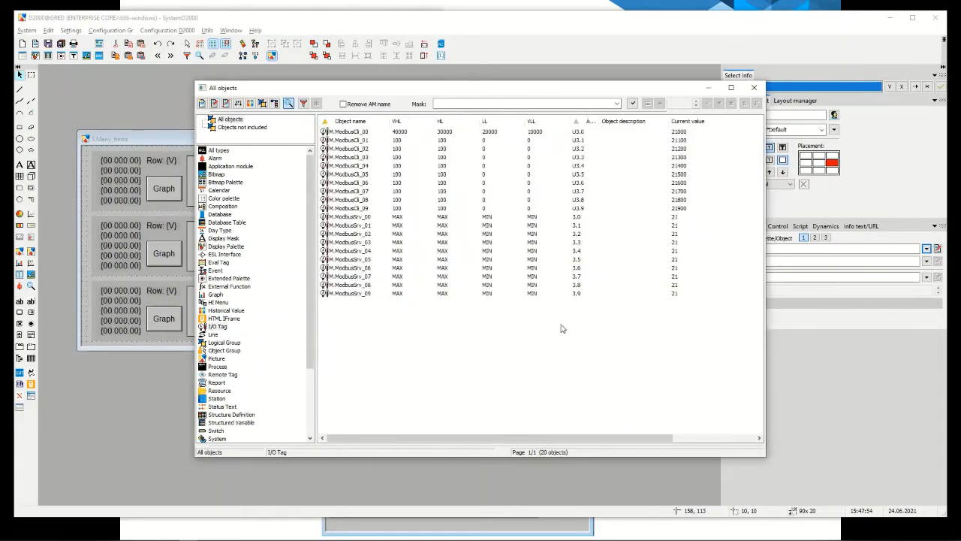
left_click(357, 141)
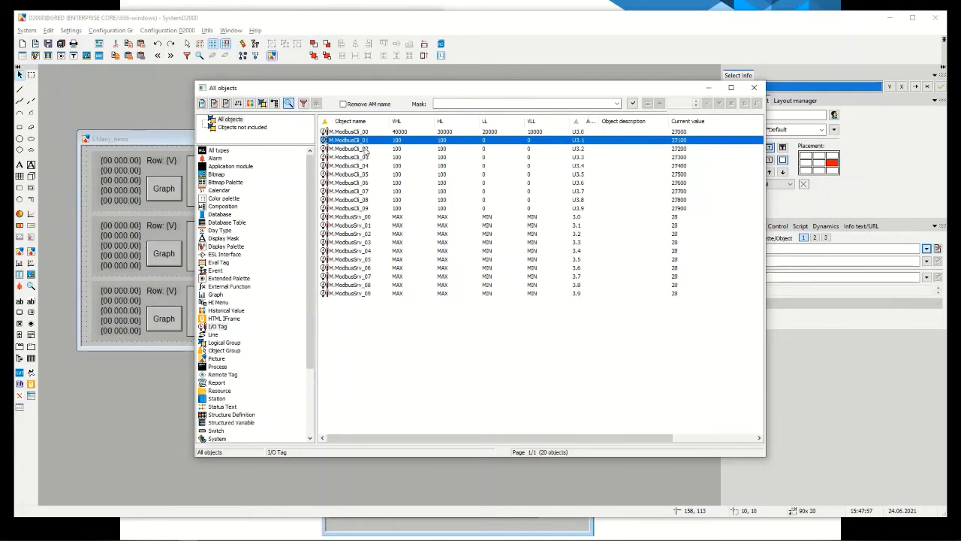
left_click(362, 211, "shift")
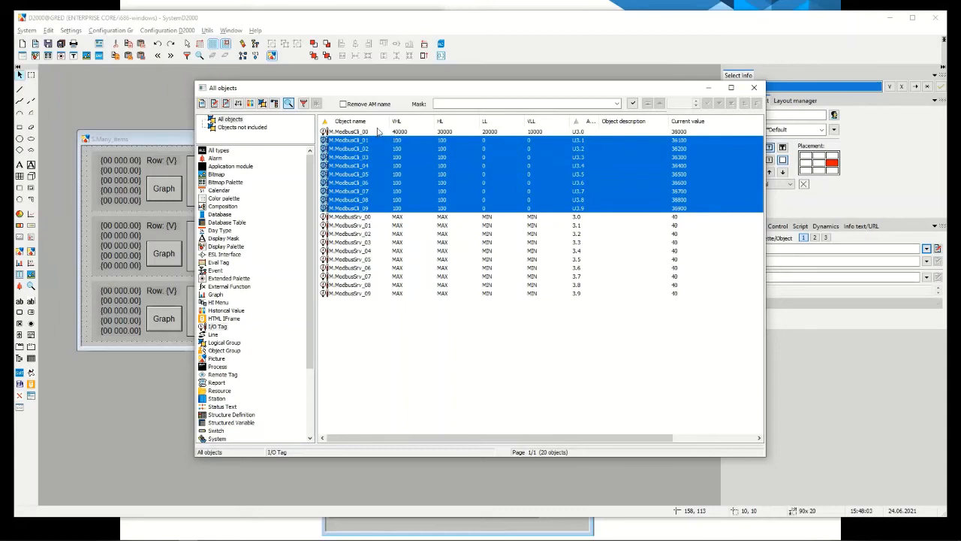
left_click(380, 141)
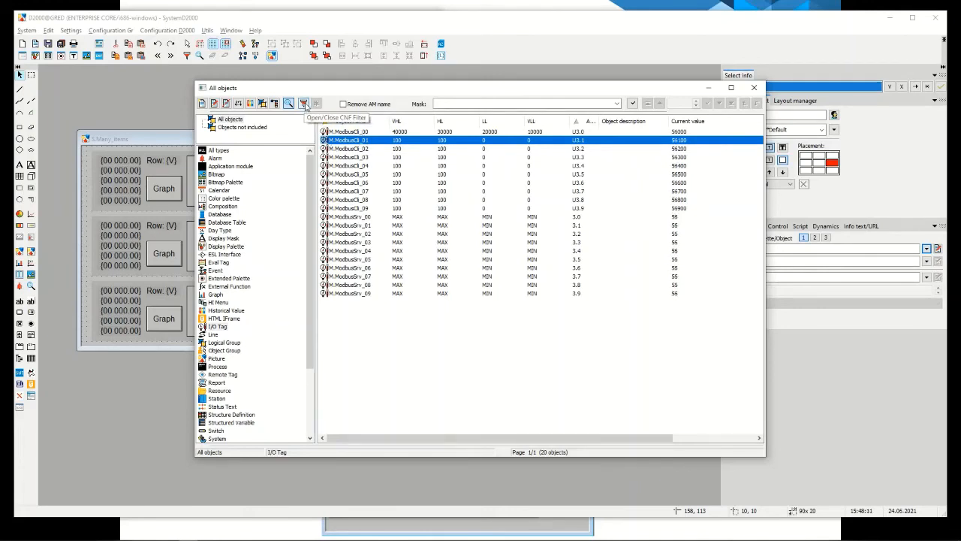
Step: Enable the configuration filter and filter the I/O tags by the object name *modbuscli*
left_click(304, 104)
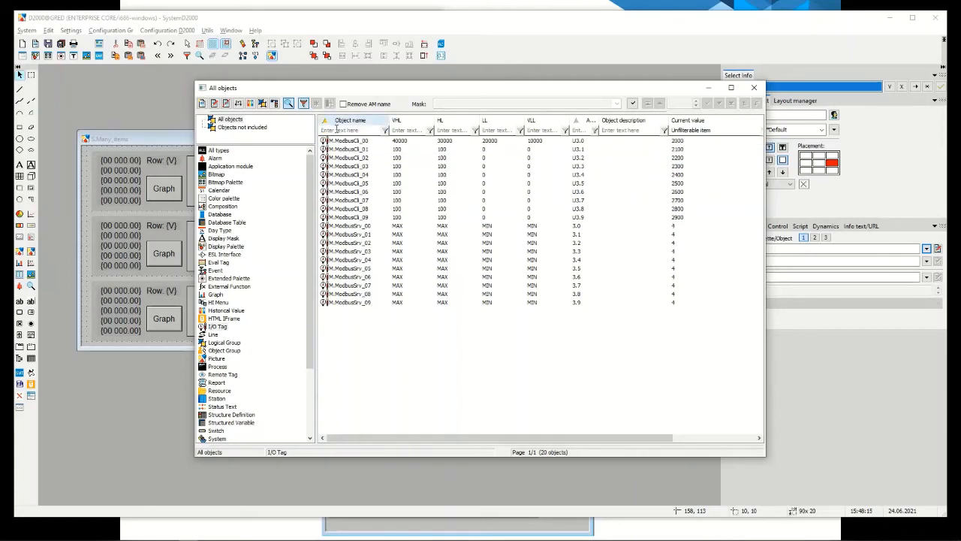
left_click(353, 130)
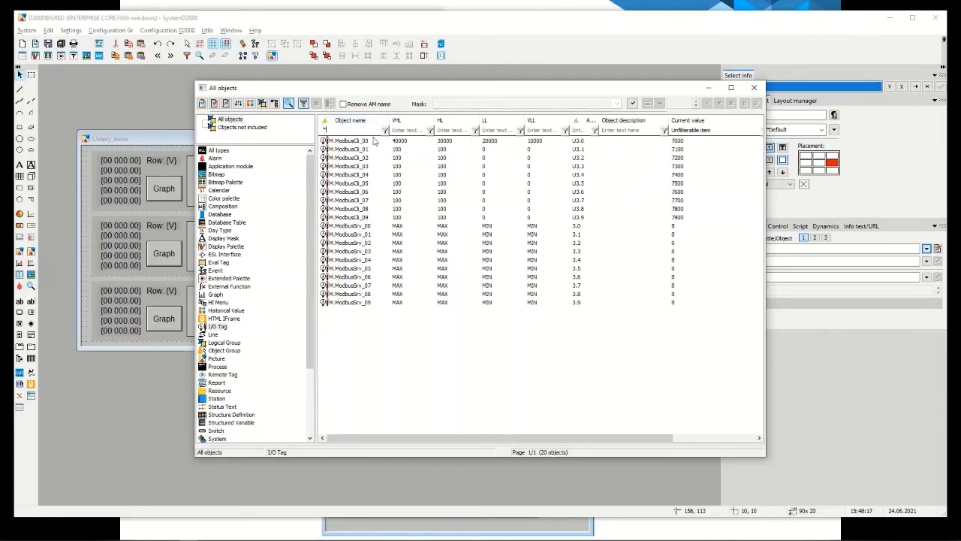
type("*modbuscli*")
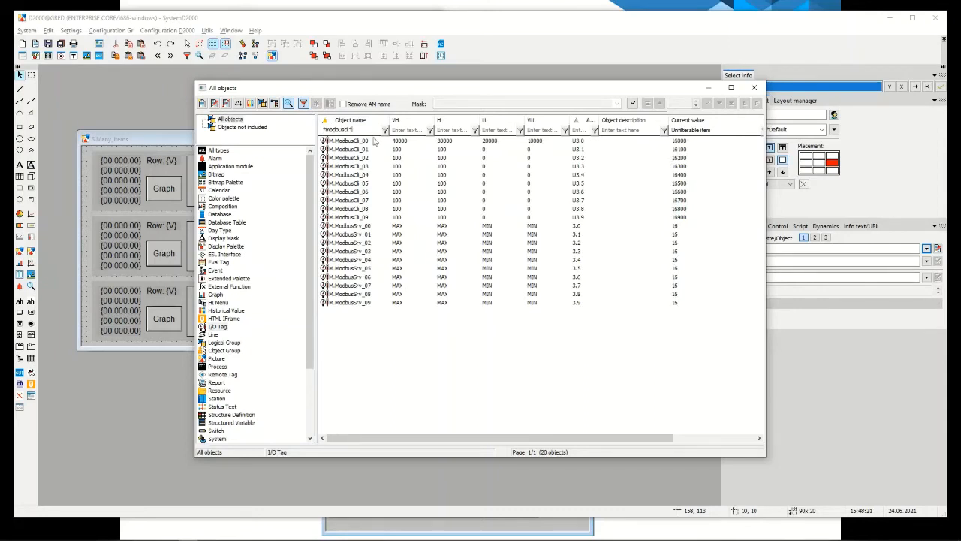
key("Return")
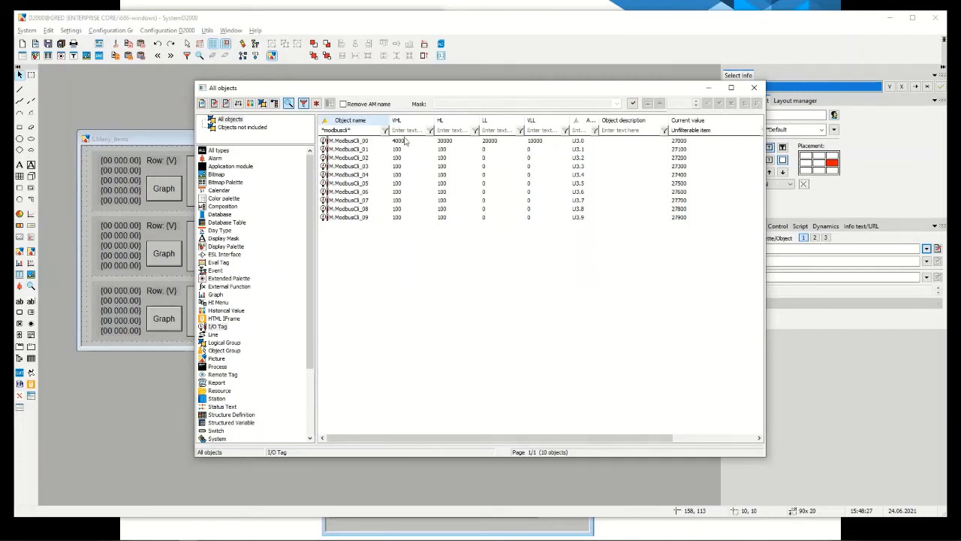
Step: Enter 40000 as the new VHL value for all the filtered ModbusCli tags
right_click(409, 121)
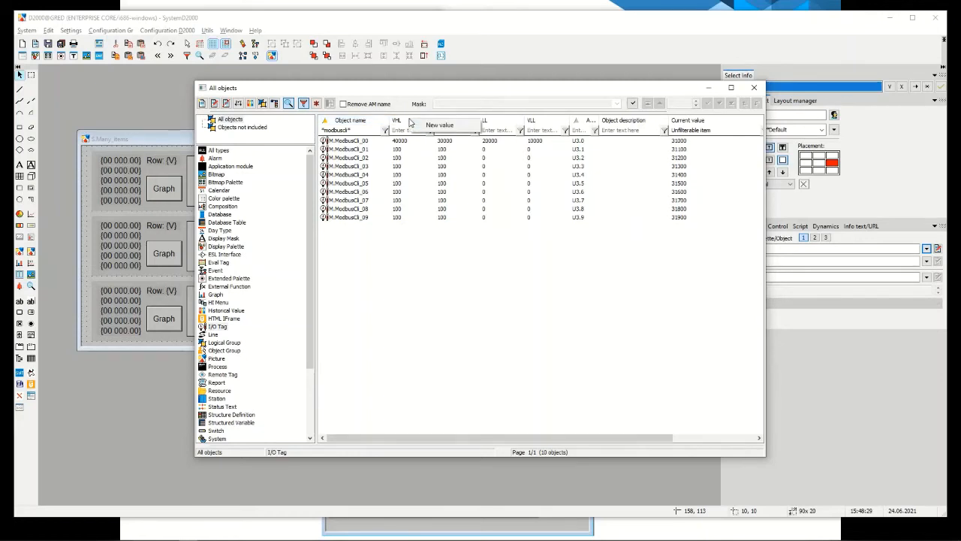
left_click(424, 130)
left_click(263, 233)
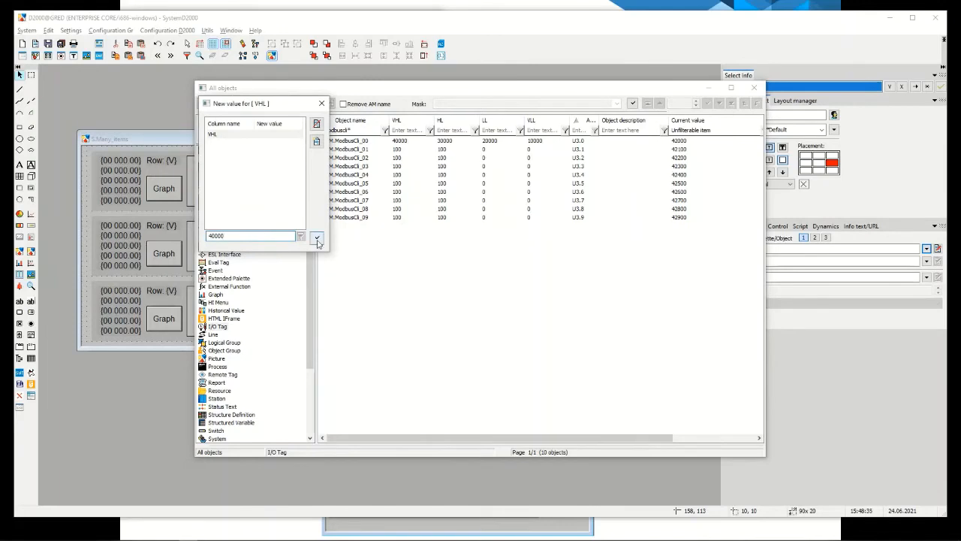
left_click(318, 238)
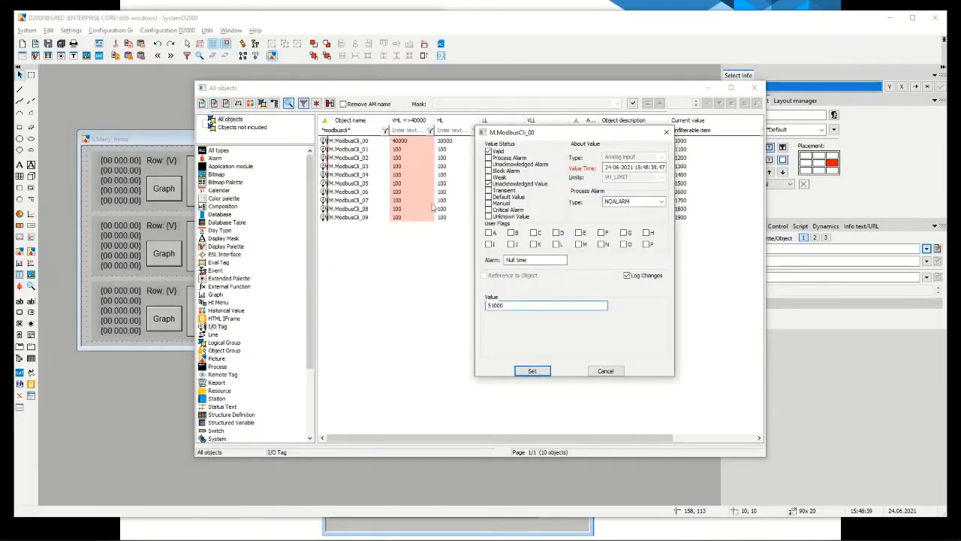
Step: Move the value watch clear of the tag list and enter 30000 as the new HL value for the filtered tags
left_click_drag(514, 133, 576, 245)
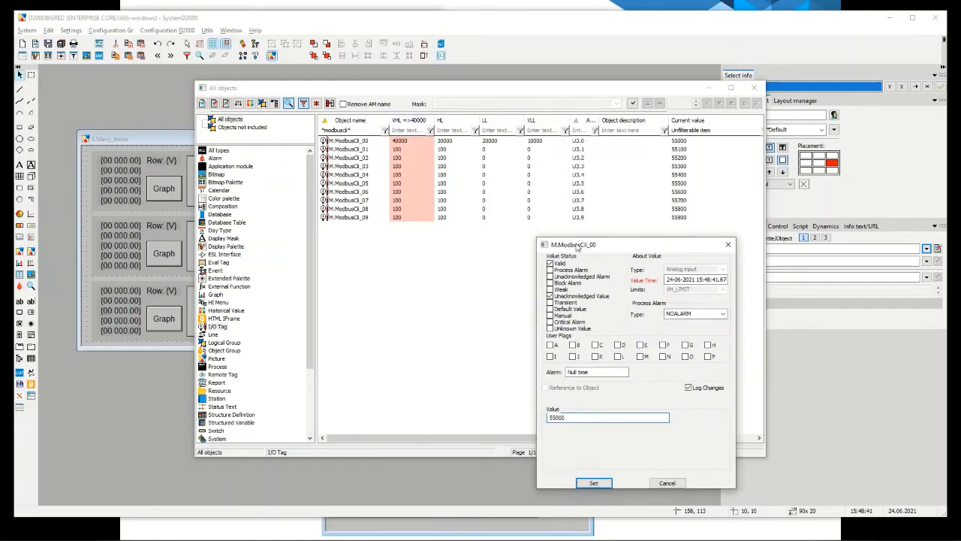
left_click(443, 120)
left_click(443, 120)
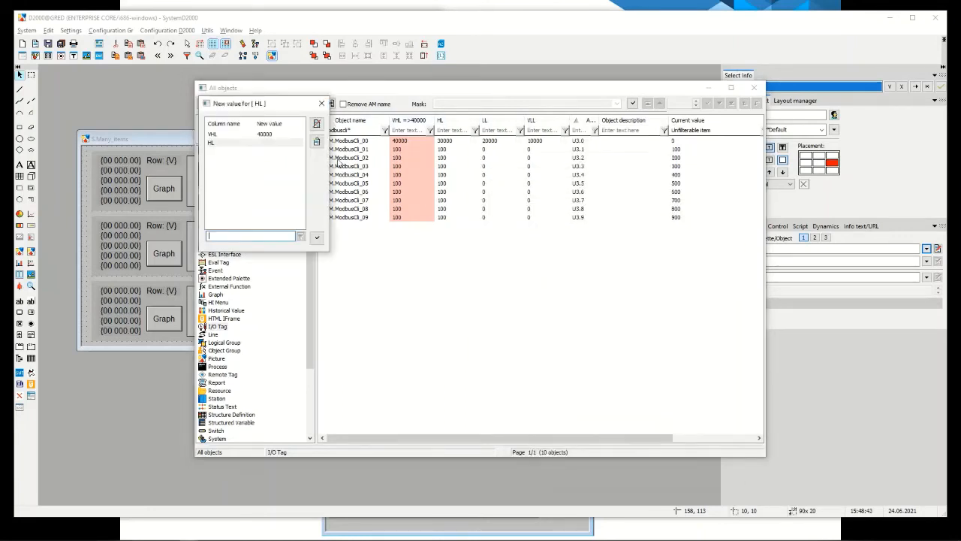
type("30000")
left_click(317, 236)
Step: Enter 20000 as the new LL value and 10000 as the new VLL value for the filtered tags
left_click(492, 124)
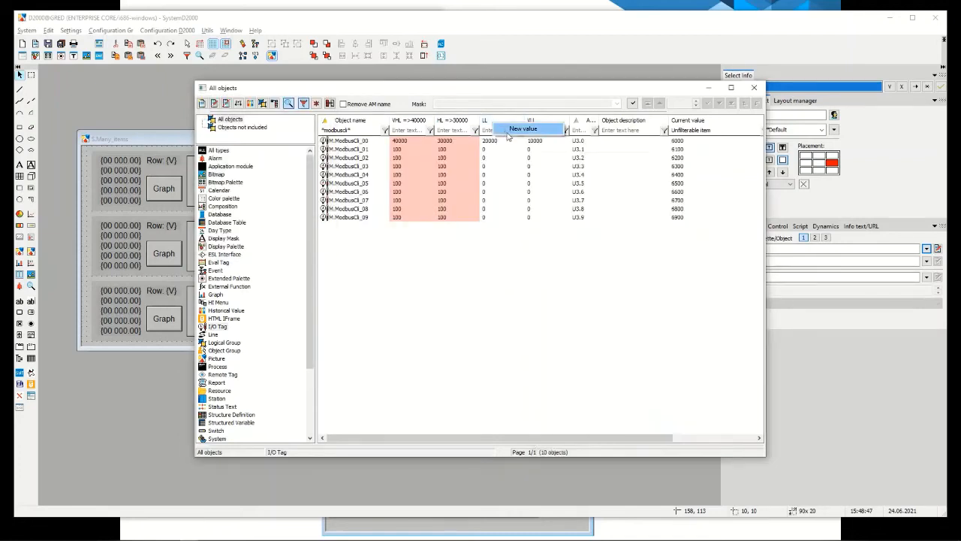
left_click(492, 124)
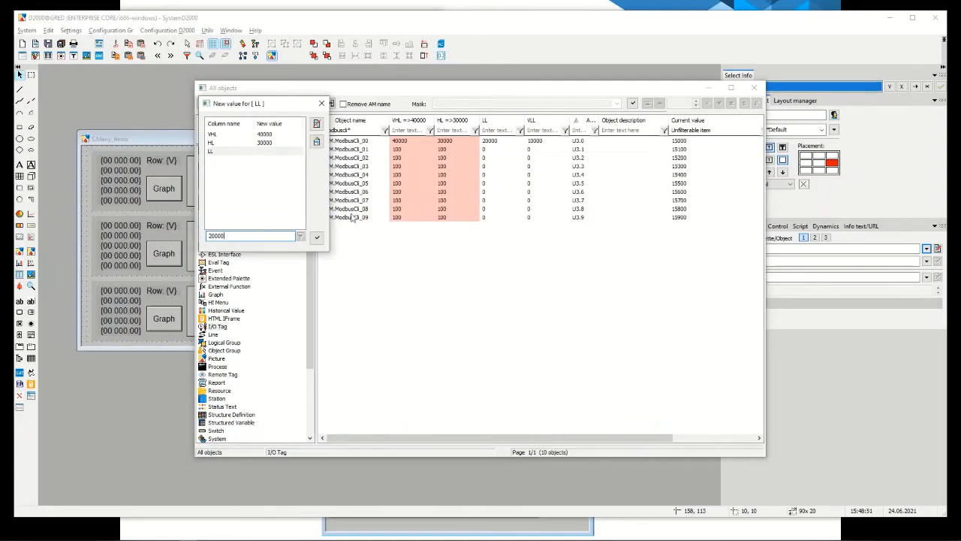
left_click(317, 238)
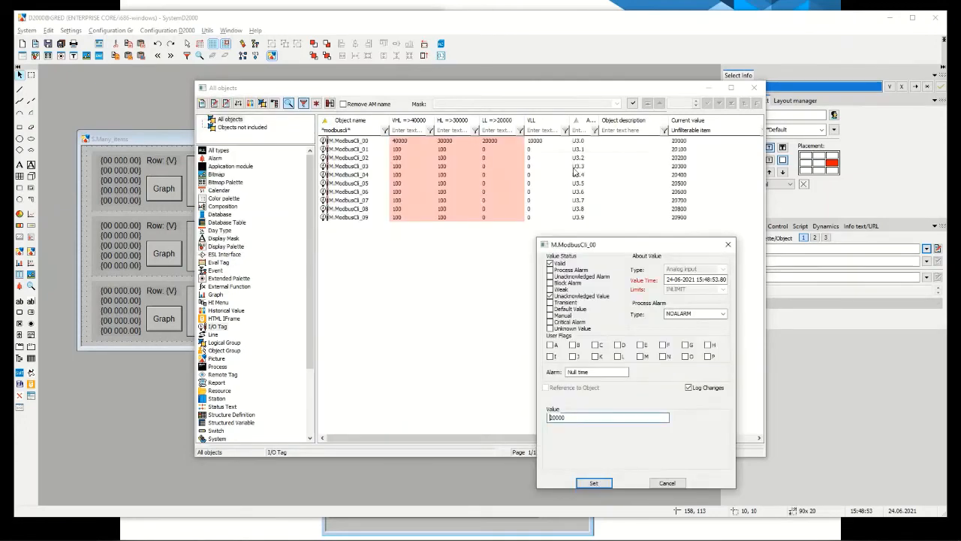
left_click(556, 129)
left_click(564, 127)
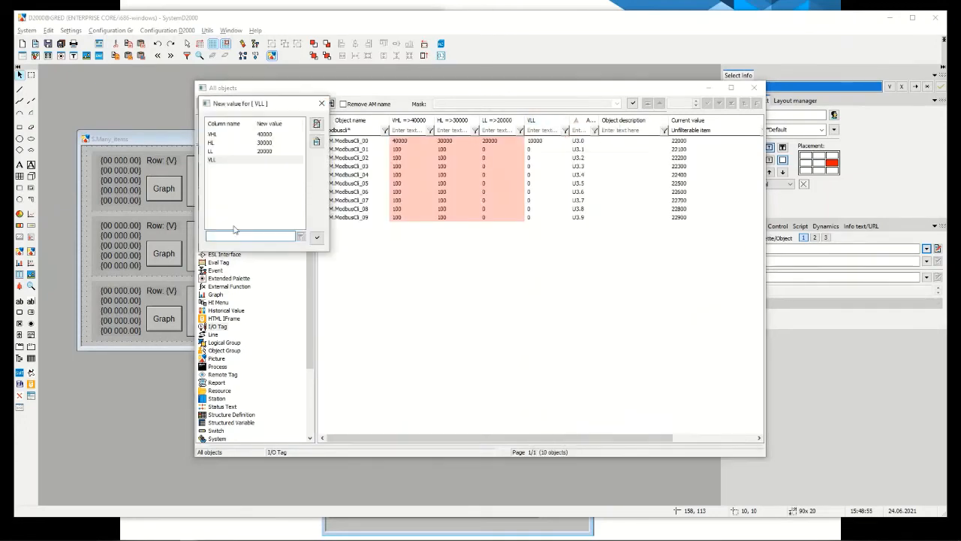
type("10000")
left_click(317, 237)
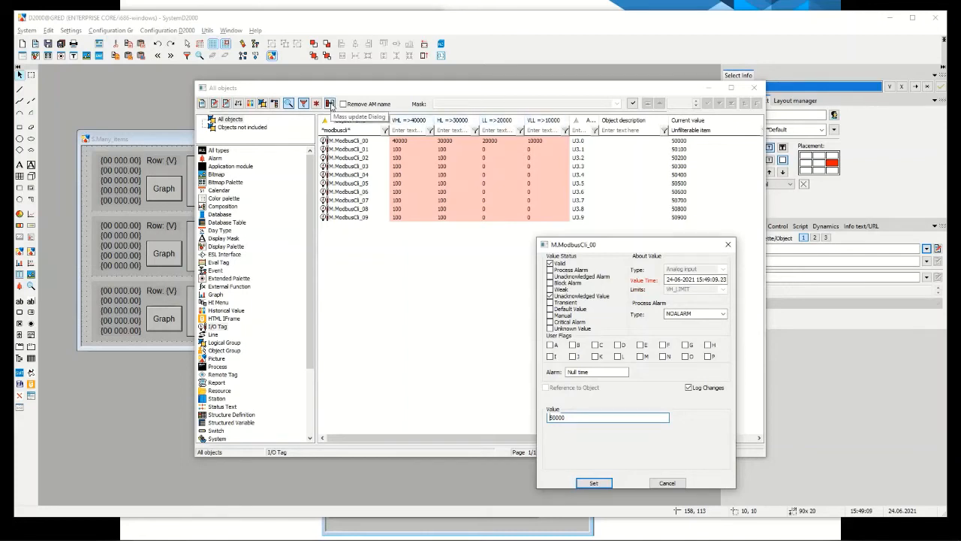
Step: Apply the mass update of all four limits to the filtered ModbusCli tags and dismiss the resulting message
left_click(330, 108)
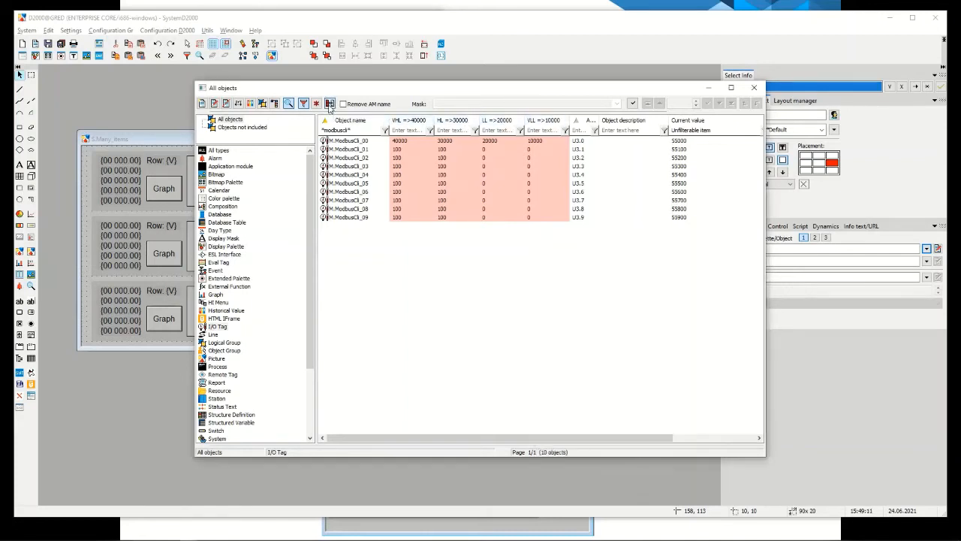
left_click_drag(268, 107, 295, 167)
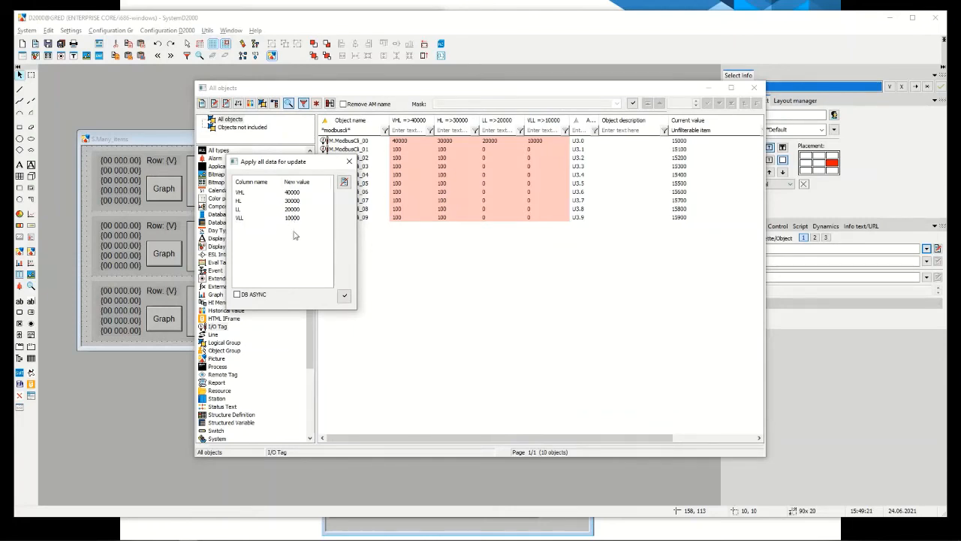
left_click(344, 295)
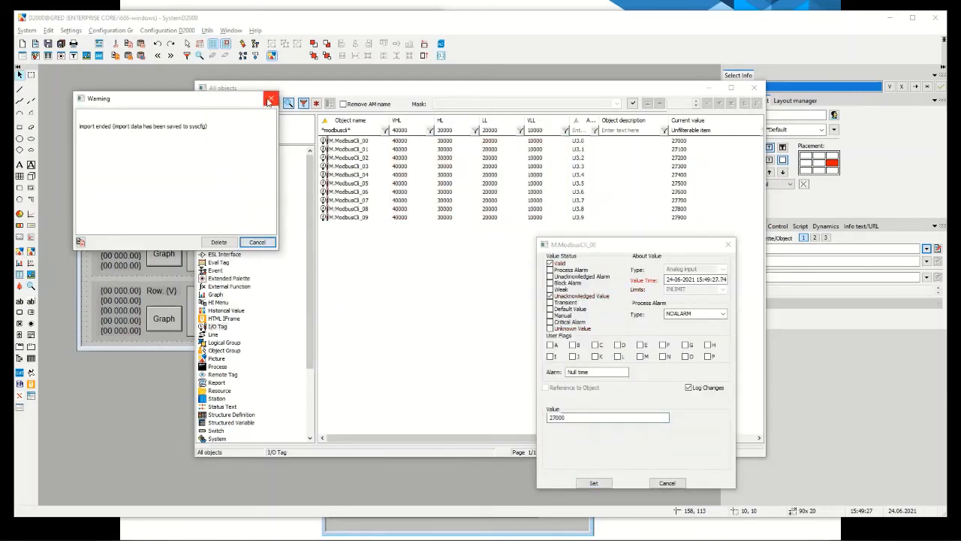
left_click(269, 101)
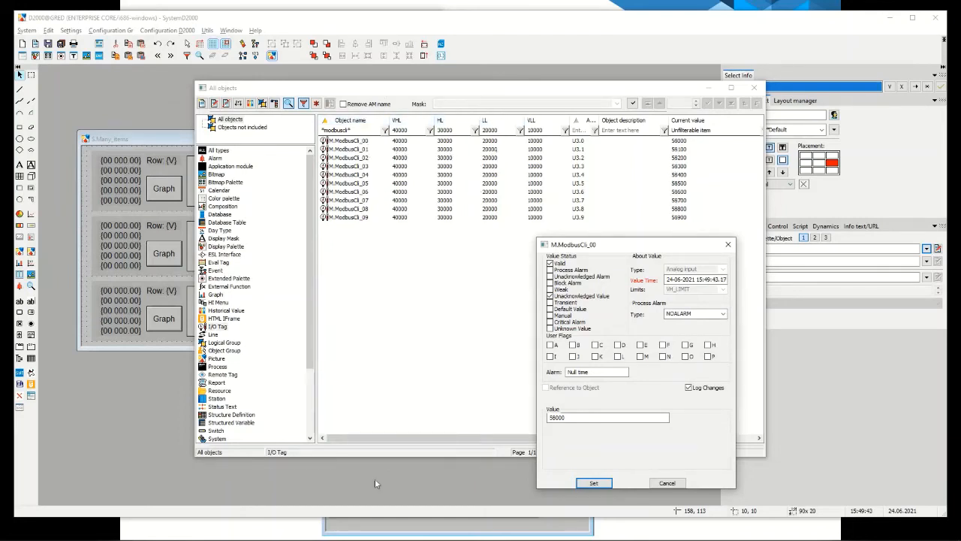
Step: Place the tag list beside the running S.Many_items picture in D2000 HI and compare current values with their colours
left_click(214, 534)
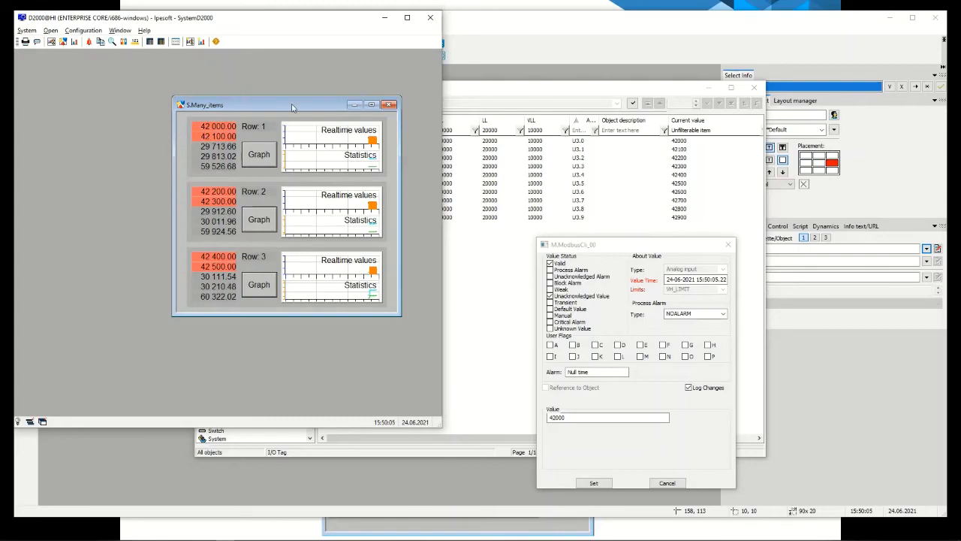
left_click(526, 89)
left_click_drag(526, 88, 663, 89)
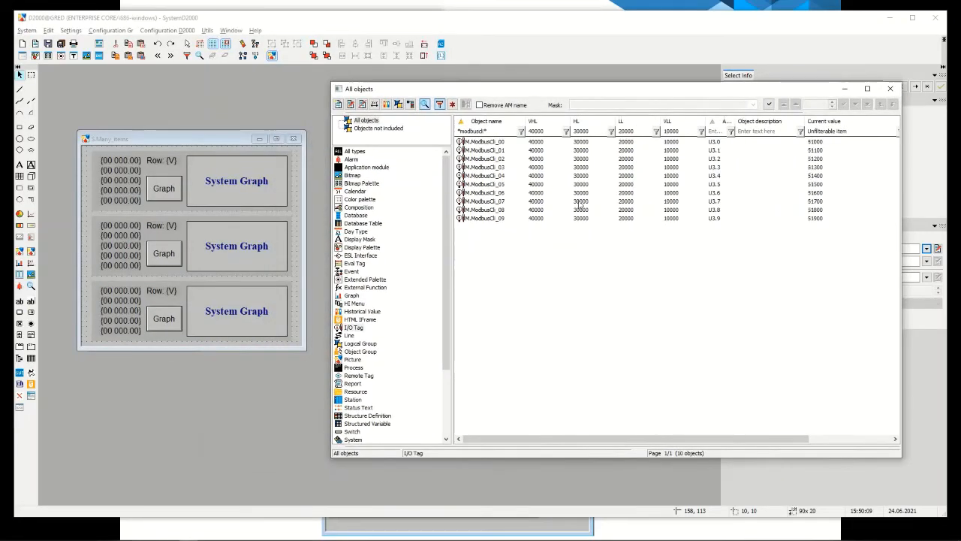
key("alt+Tab")
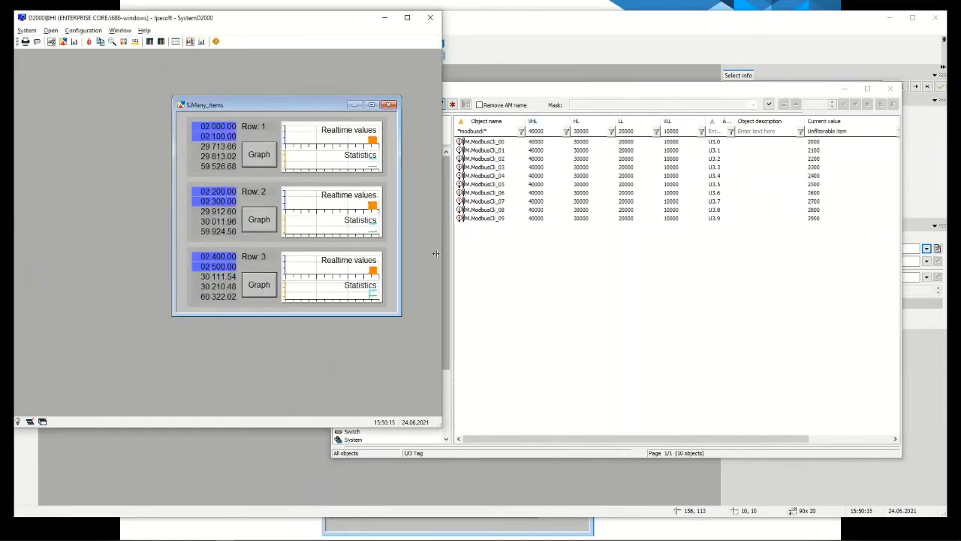
Step: Switch to D2000 GRED, open the ModbusPt.PAL display palette for editing, and add a sixth row with the Hover status
left_click(496, 27)
left_click(110, 30)
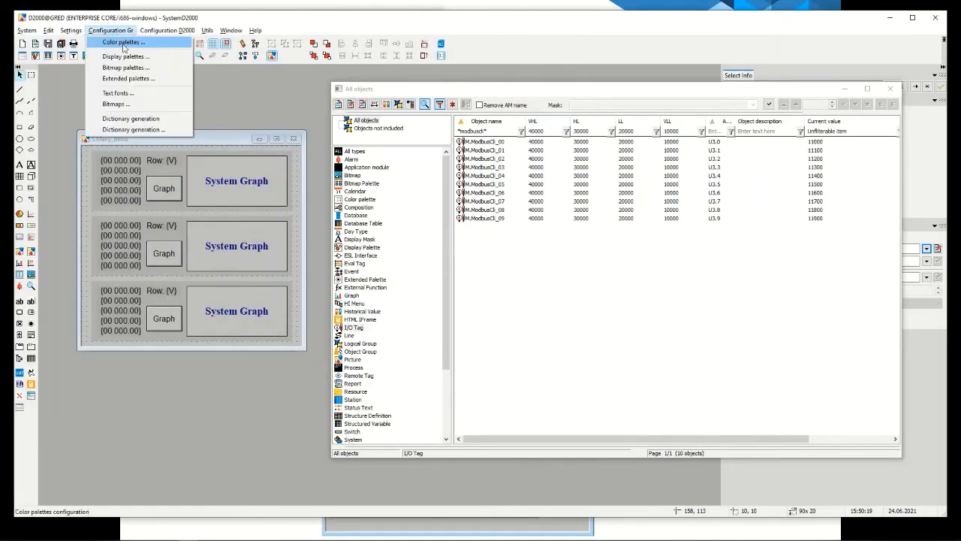
left_click(123, 57)
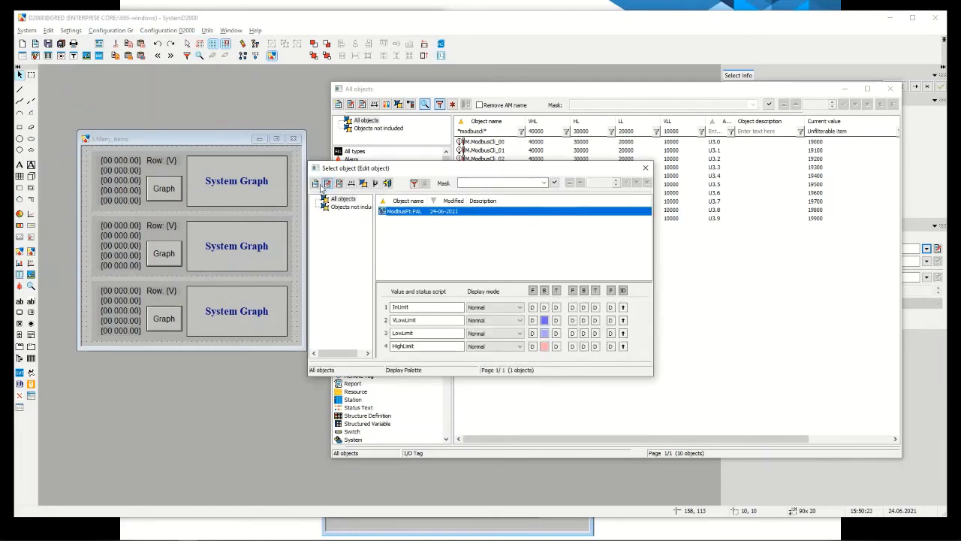
key("Escape")
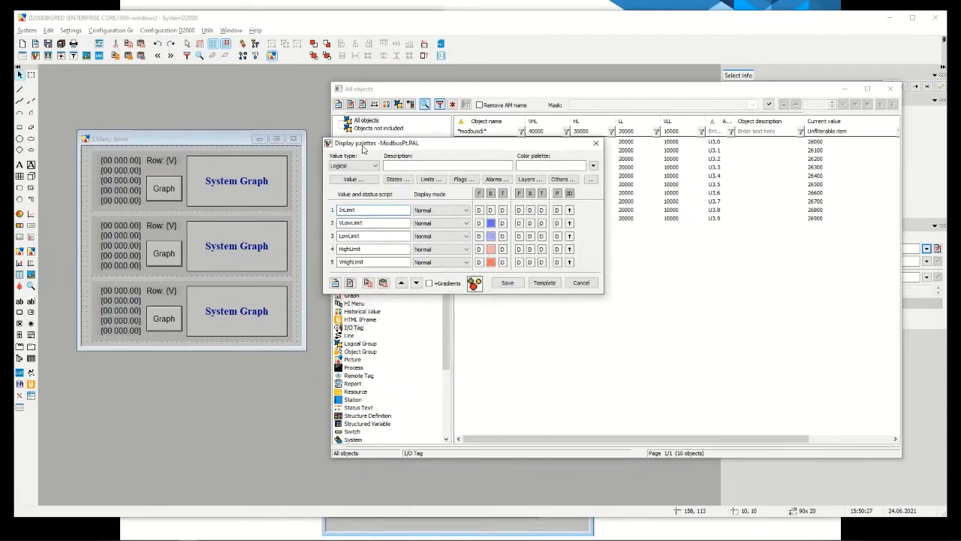
left_click(362, 264)
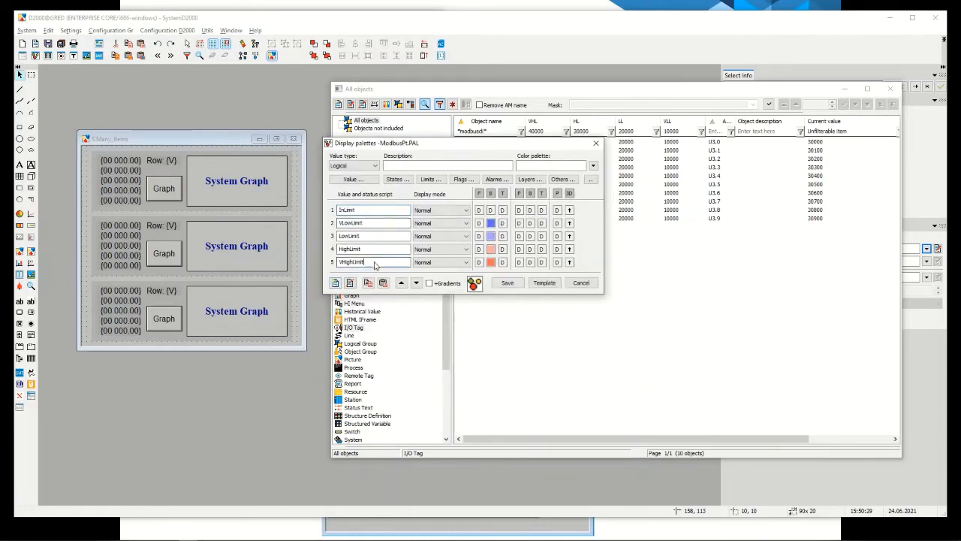
left_click(335, 283)
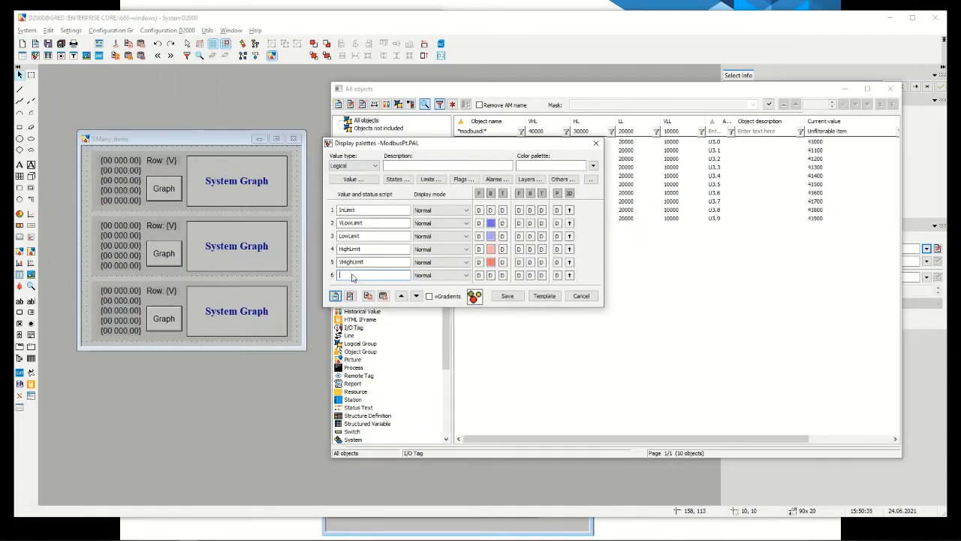
left_click(563, 180)
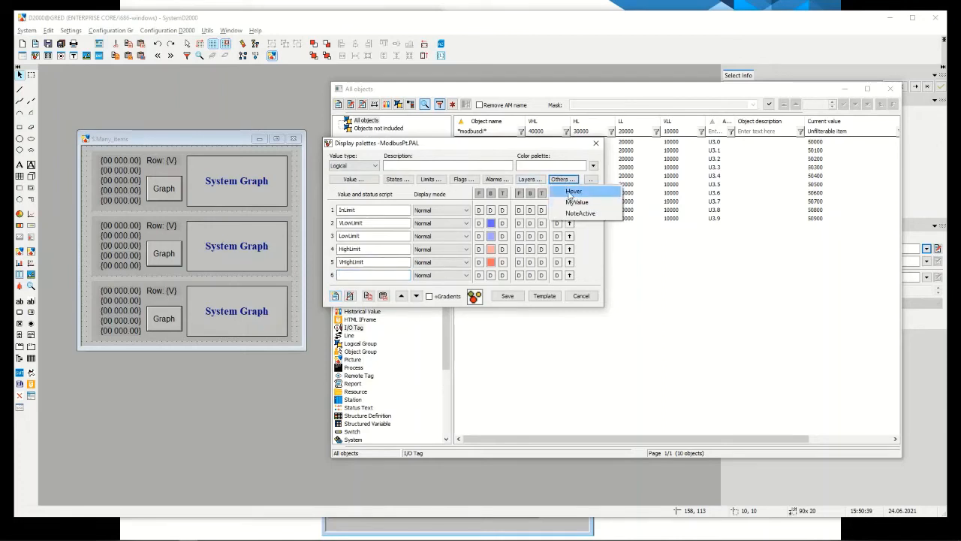
left_click(572, 191)
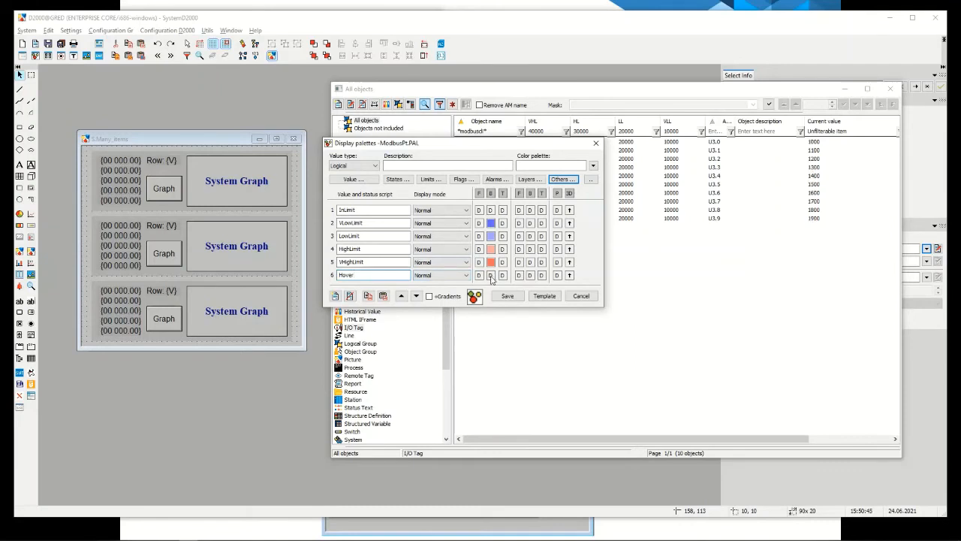
Step: Give the Hover row a grey background and green text, and save the display palette
left_click(491, 275)
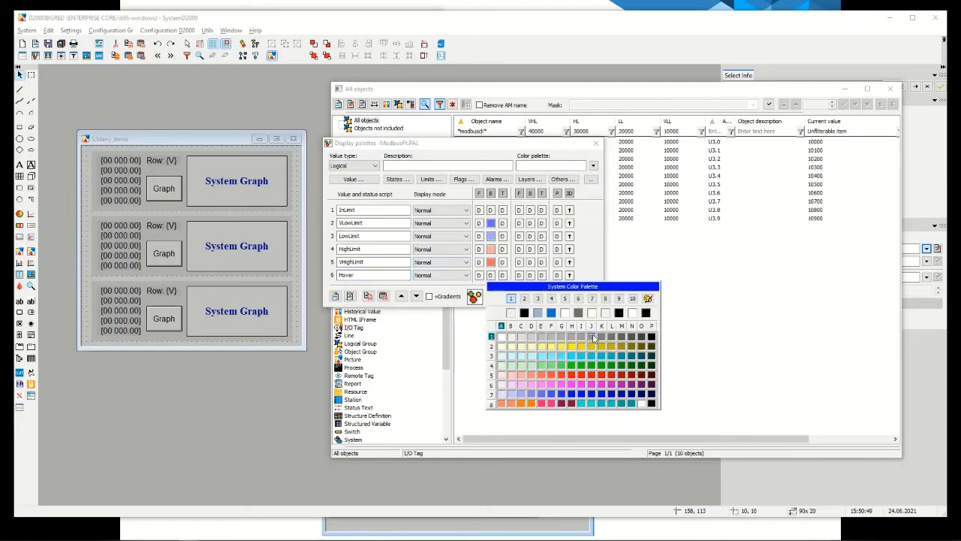
left_click(592, 337)
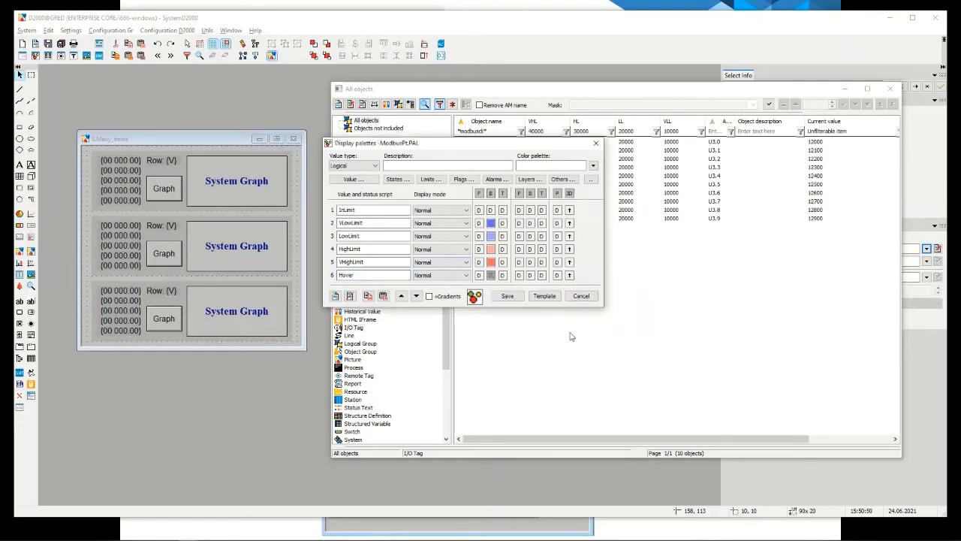
left_click(504, 275)
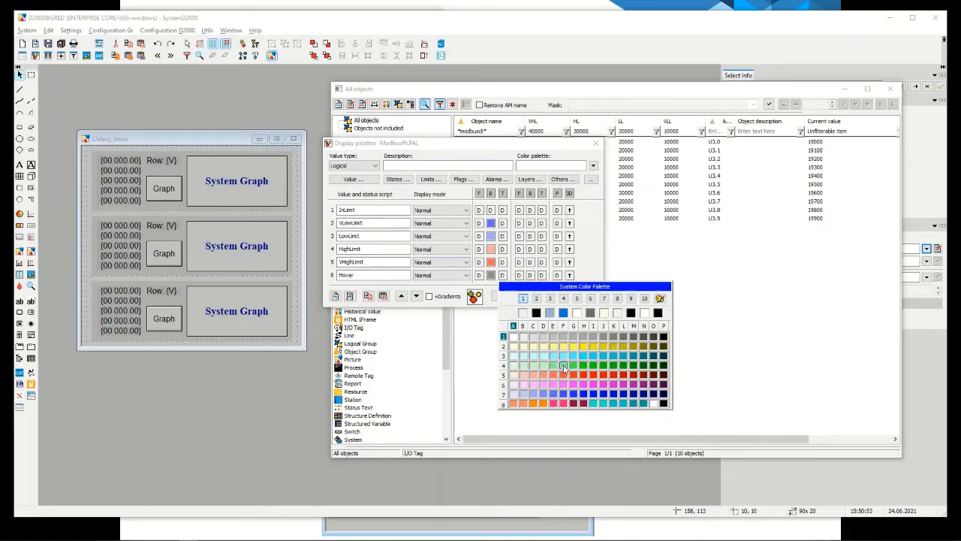
left_click(564, 367)
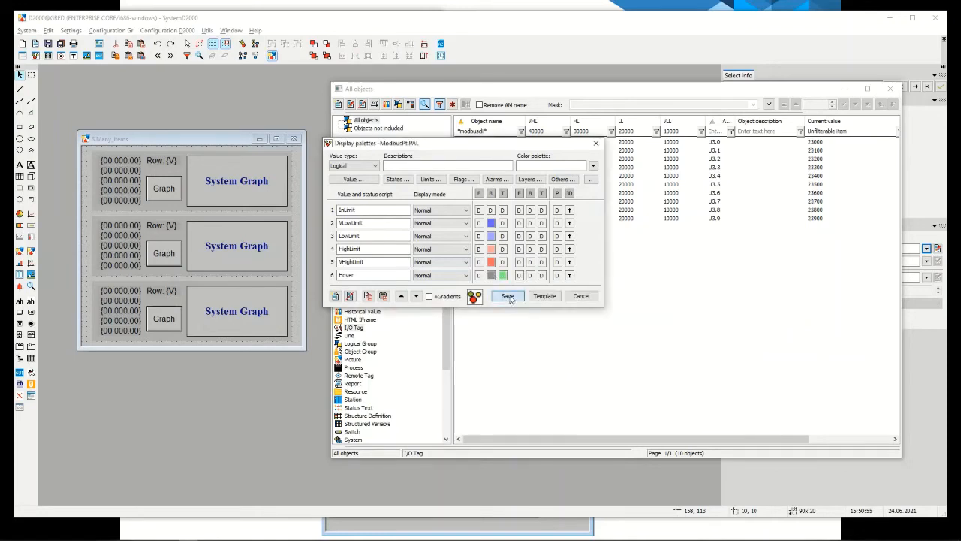
left_click(509, 296)
Step: Switch to D2000 HI, move its window beside the current value column, and reopen the S.Many_items picture
left_click(225, 532)
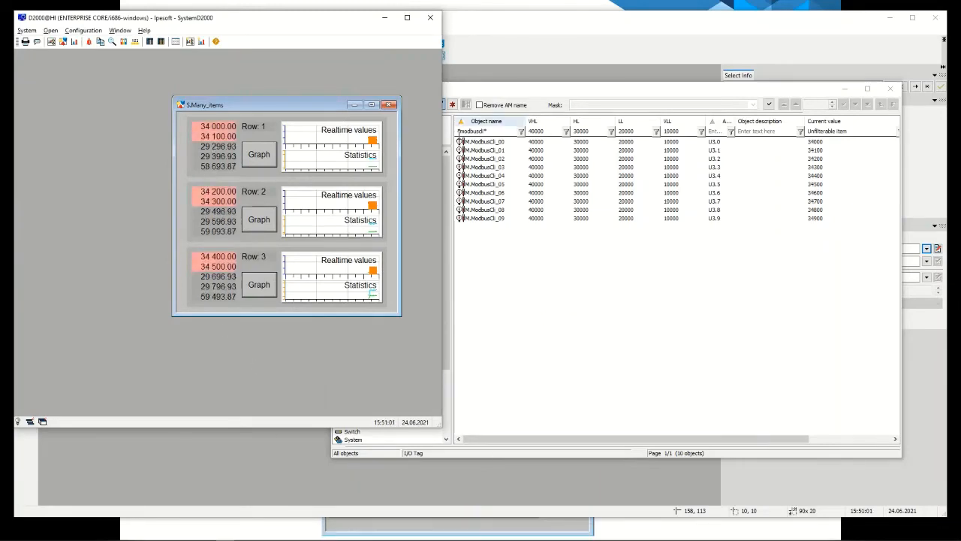
left_click_drag(368, 18, 598, 90)
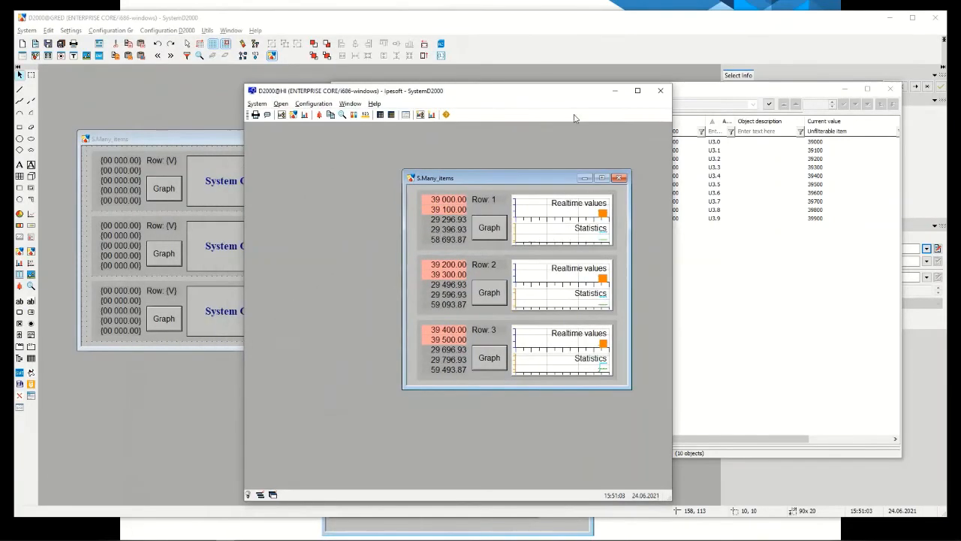
left_click(257, 22)
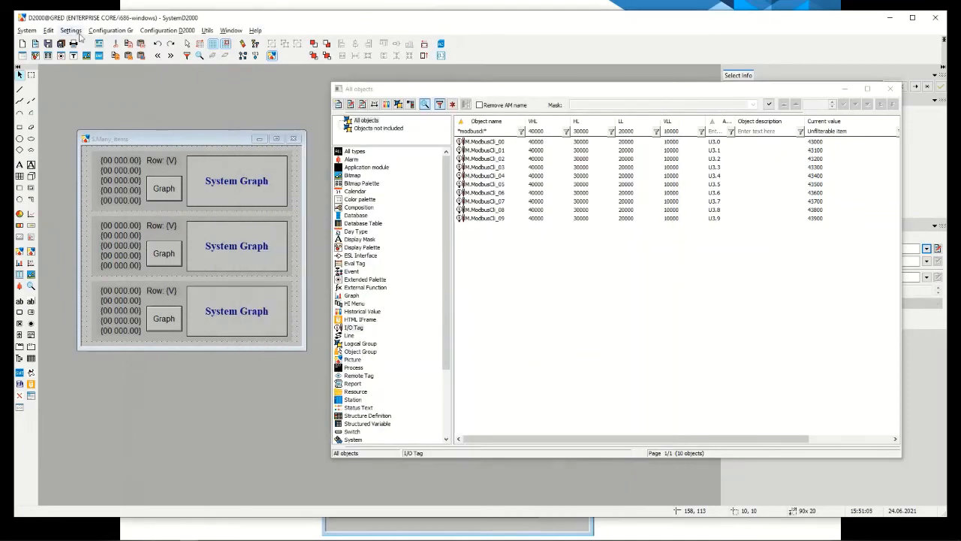
mouse_move(326, 528)
left_click(224, 533)
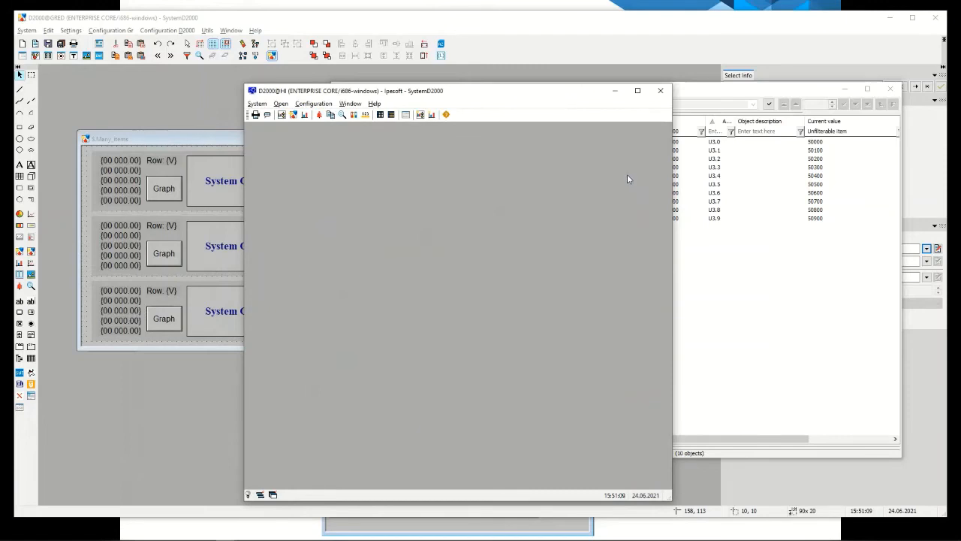
key("Return")
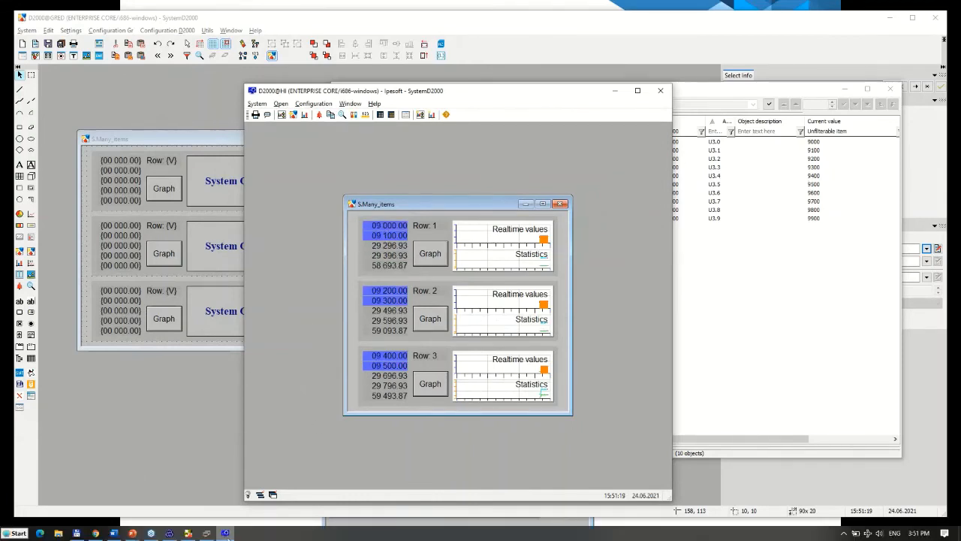
Step: Switch to D2000 GRED, open the S.One_item picture with its Graph button selected, and close the tag list
left_click(190, 533)
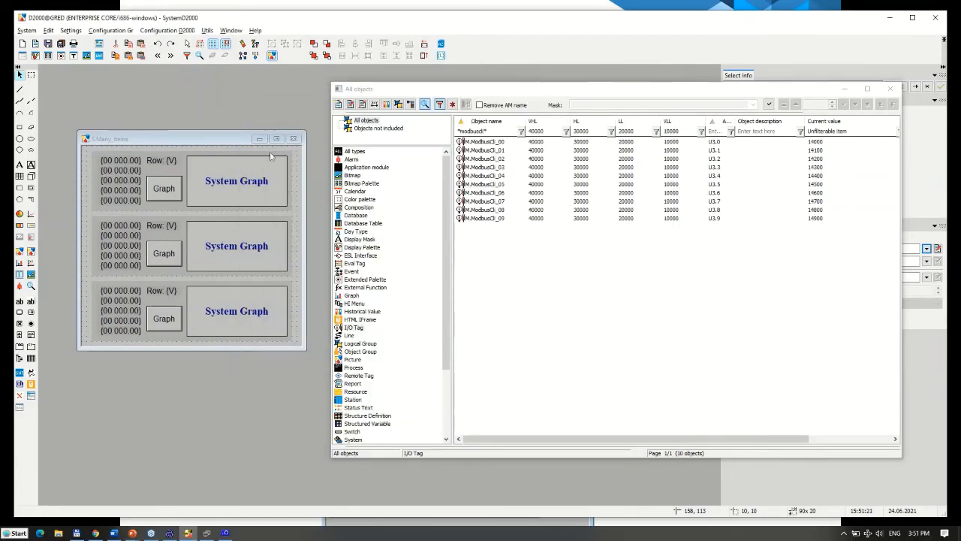
left_click_drag(376, 92, 570, 172)
left_click_drag(456, 129, 390, 111)
left_click_drag(531, 174, 307, 216)
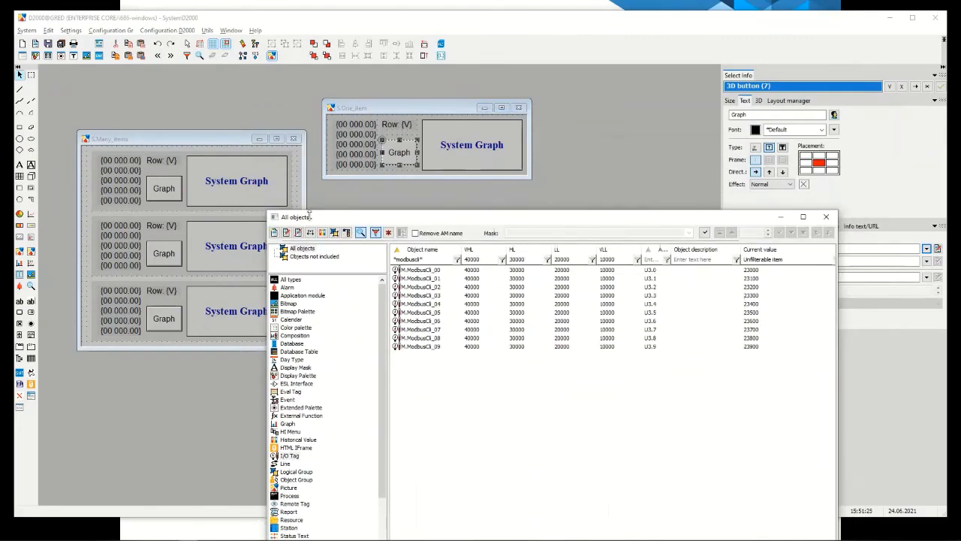
left_click(826, 217)
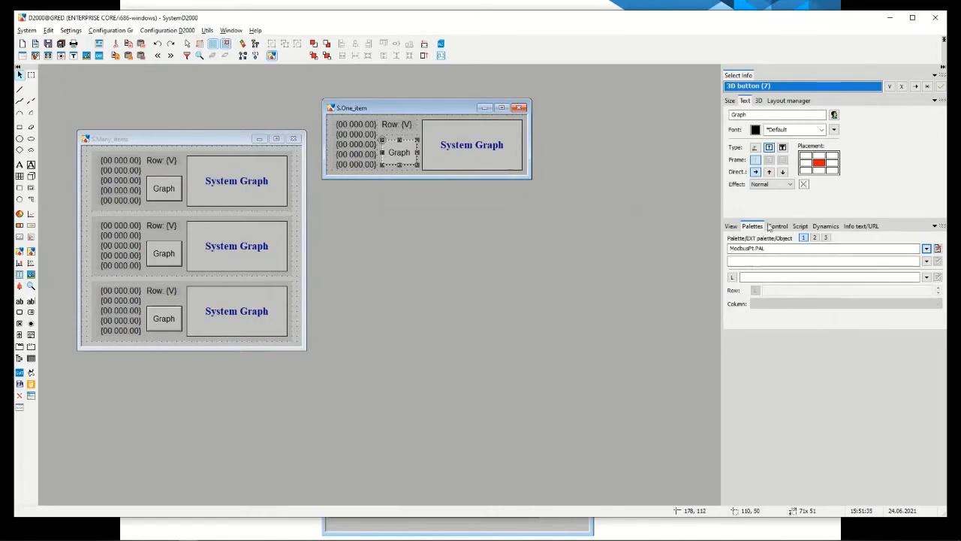
Step: Connect the _i object to the ModbusPt.PAL palette of the Graph button and save S.One_item
left_click(759, 278)
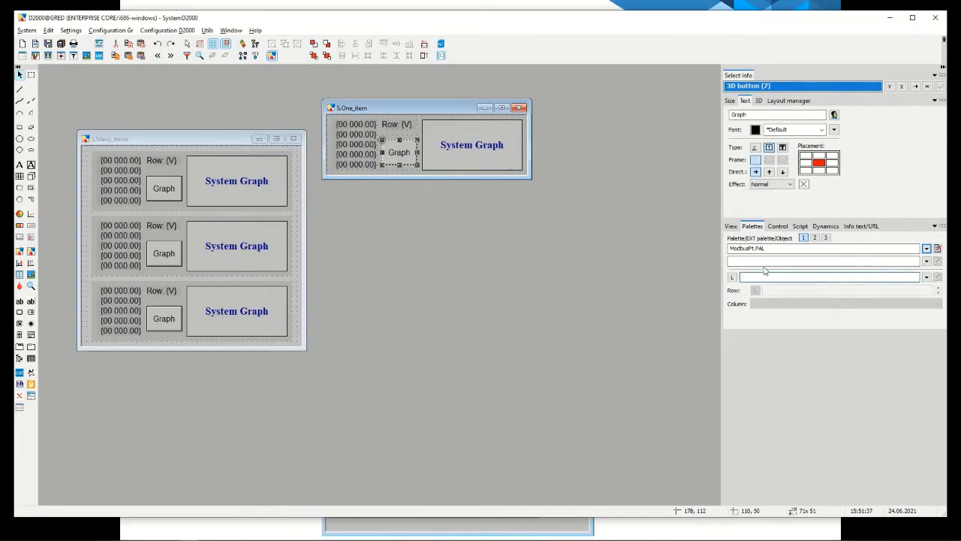
type("_i")
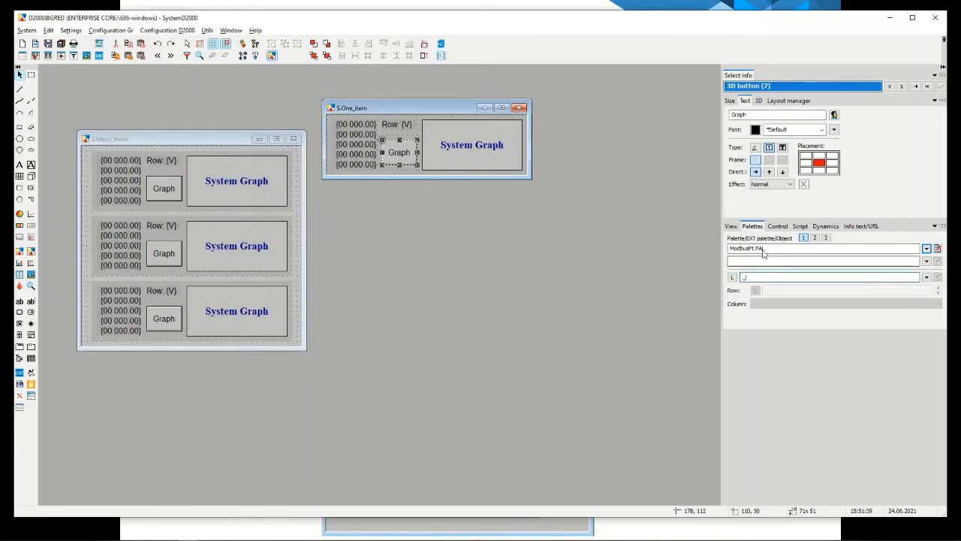
left_click(405, 144)
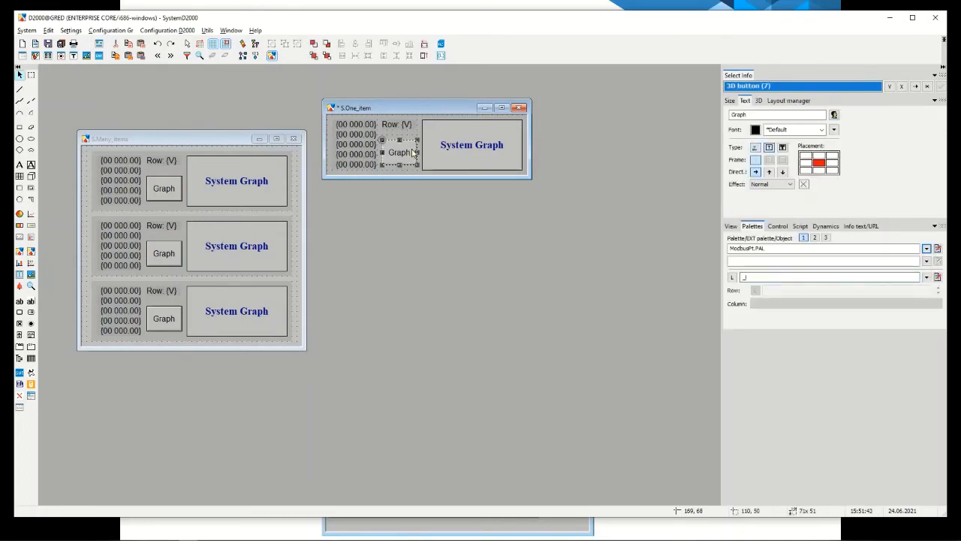
Step: Check the hover colours of the row 1 values and Graph button in the S.Many_items picture in D2000 HI
left_click(223, 534)
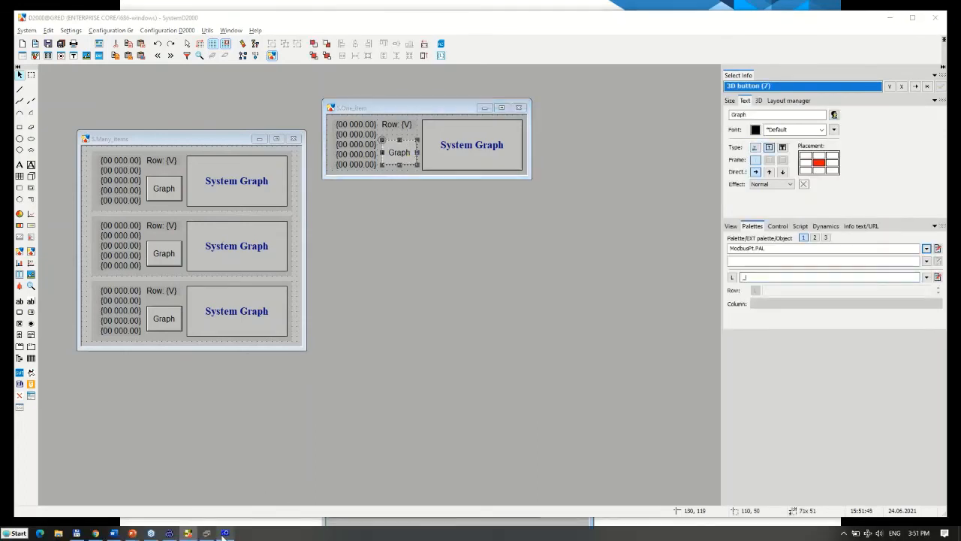
left_click(440, 256)
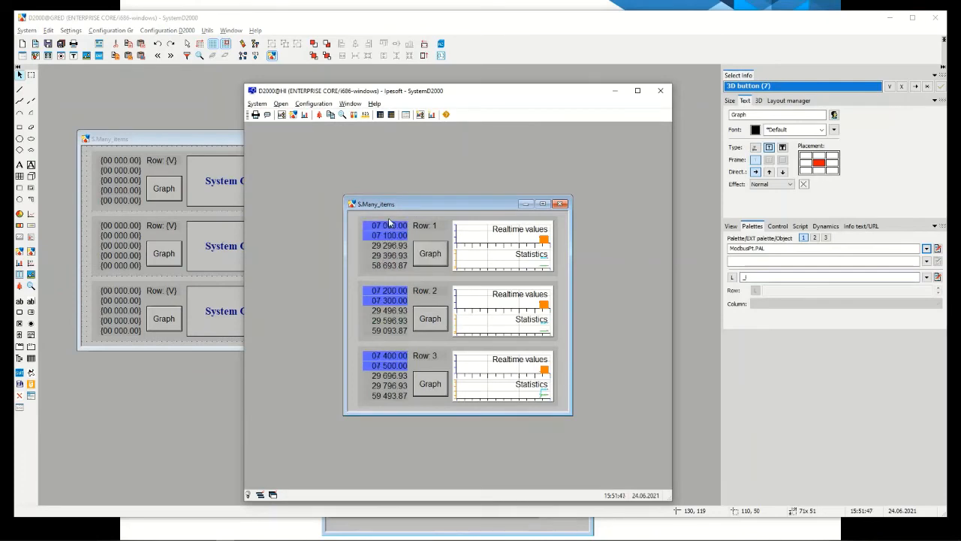
left_click(433, 247)
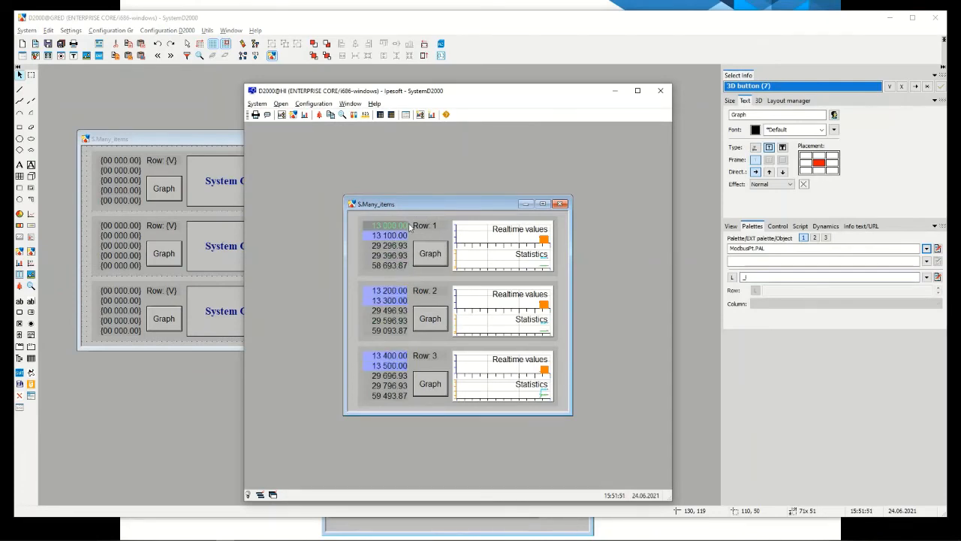
left_click(432, 250)
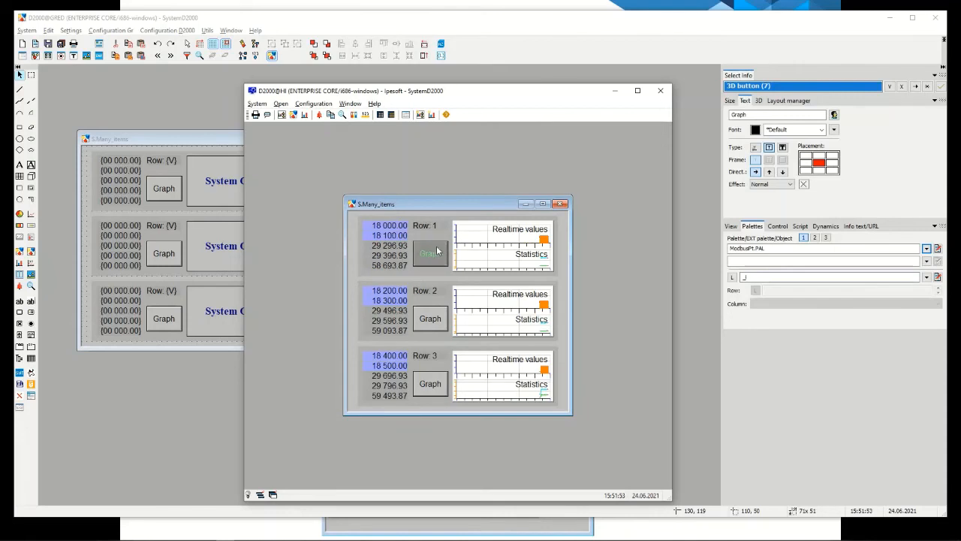
Step: Switch to D2000 GRED, assign the ModbusPt.PAL palette to the Row text in S.One_item, and show its connected object
key("alt+Tab")
left_click(397, 125)
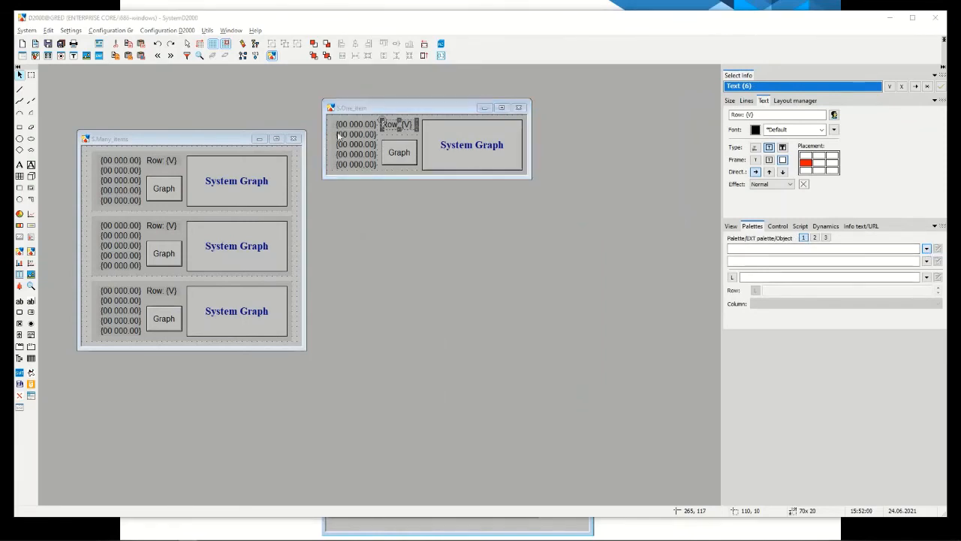
left_click(926, 250)
double_click(396, 215)
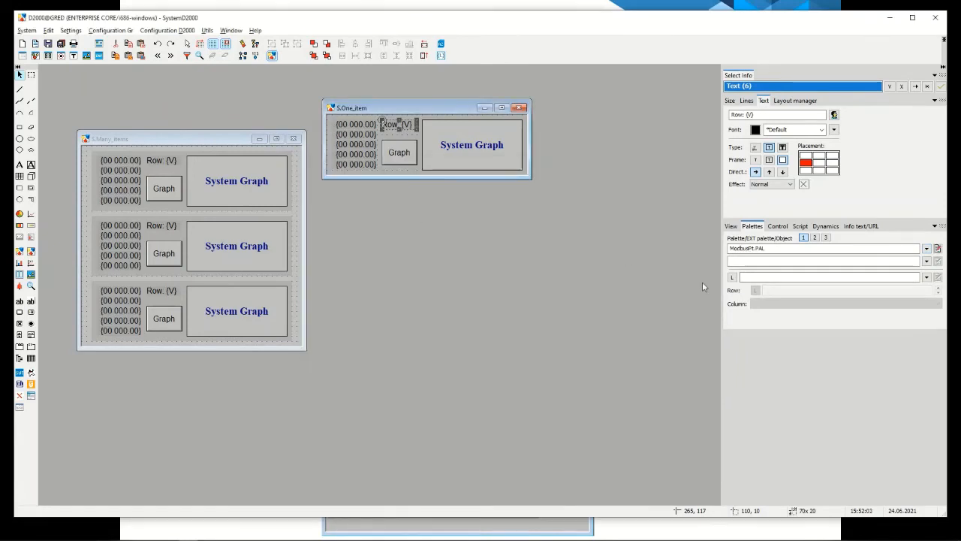
left_click(764, 279)
left_click(738, 262)
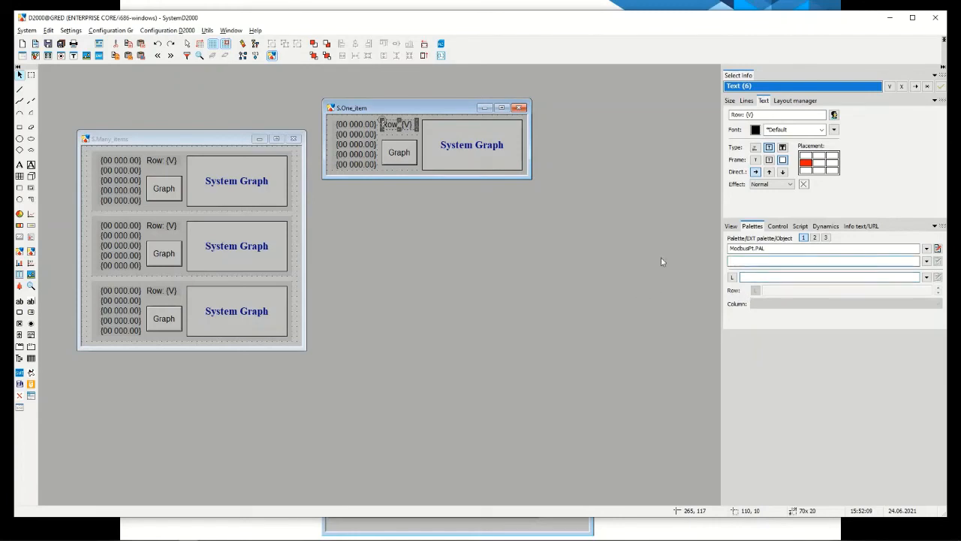
left_click(730, 226)
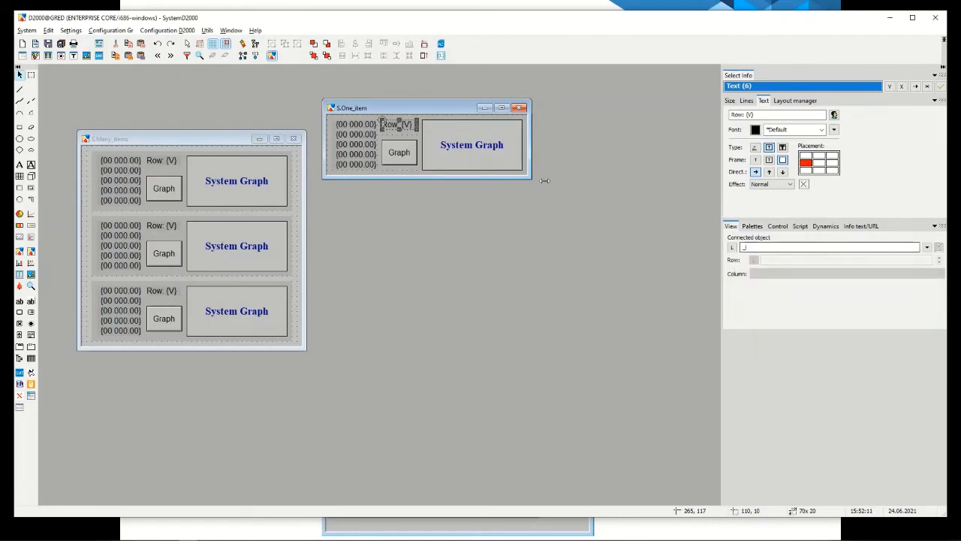
Step: Examine the hover behaviour of the row items in the running S.Many_items picture in D2000 HI
key("alt+Tab")
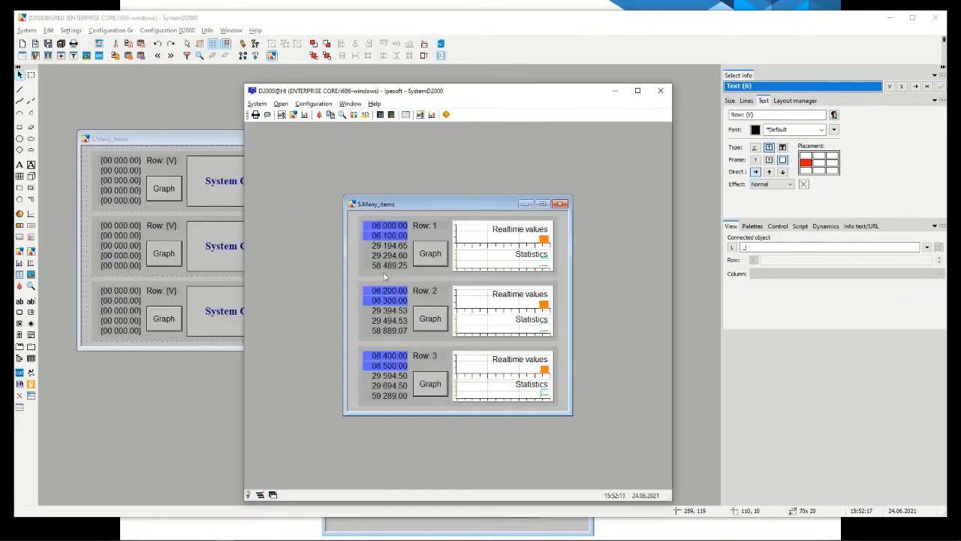
left_click(419, 253)
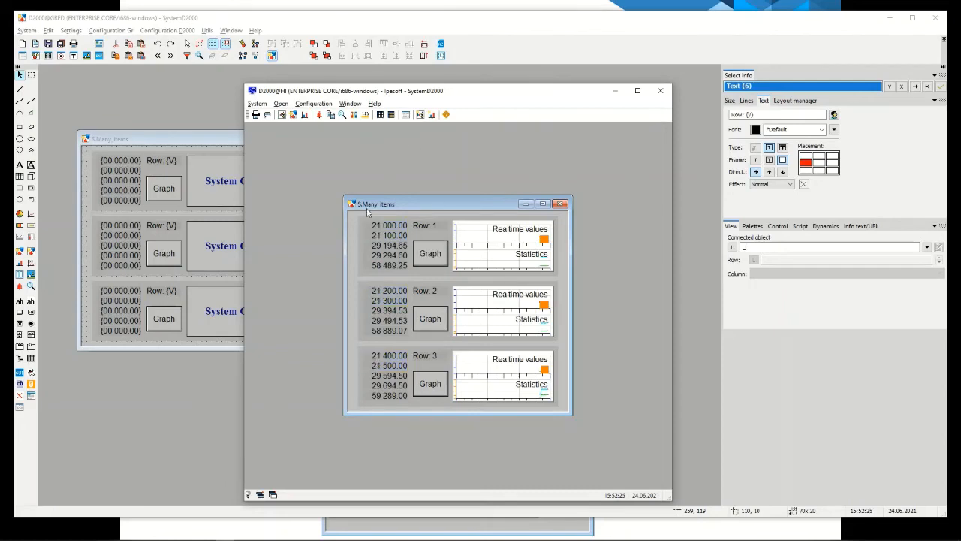
Step: In D2000 GRED, make the S.Many_items picture taller and add a 3D button about 141 x 31 labelled "History" below the third row
left_click_drag(171, 138, 162, 99)
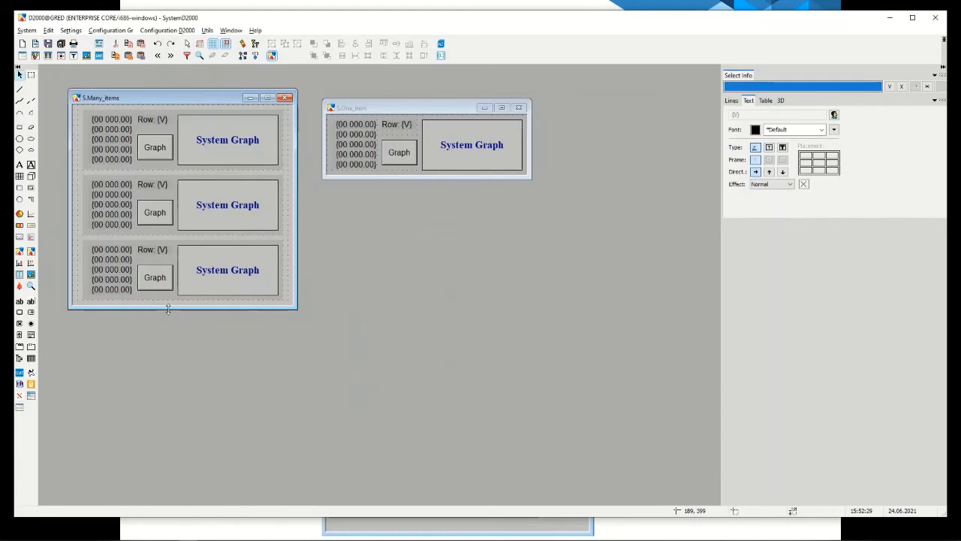
left_click_drag(168, 308, 171, 327)
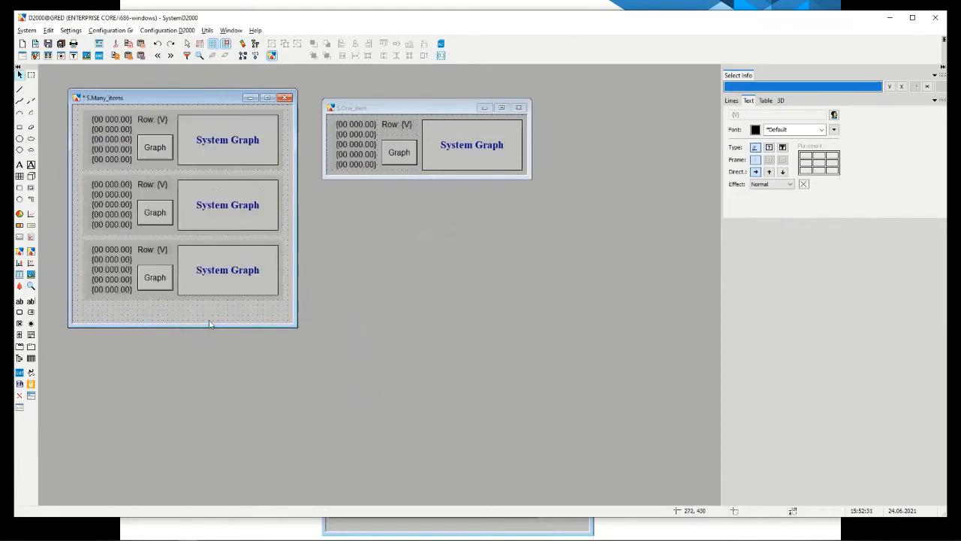
left_click(20, 188)
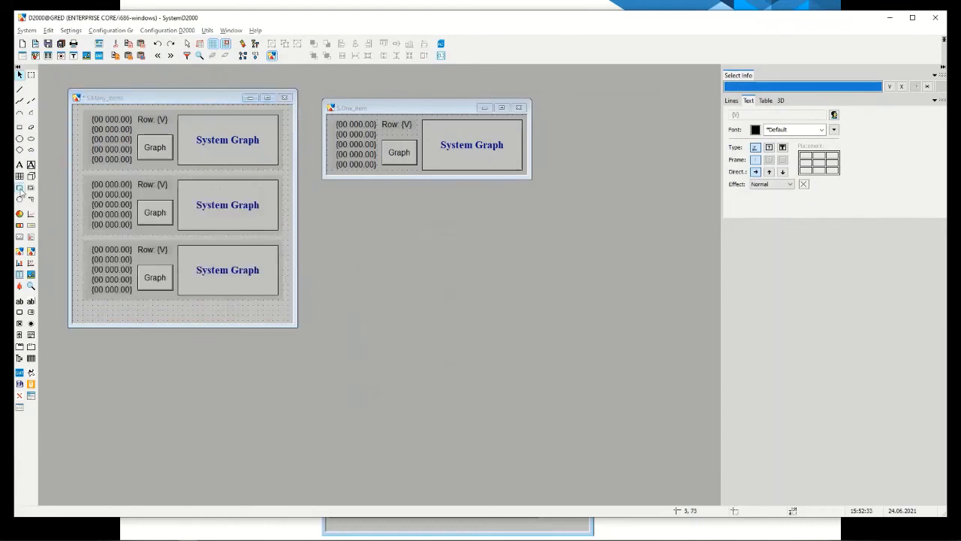
left_click(233, 311)
left_click_drag(211, 308, 279, 320)
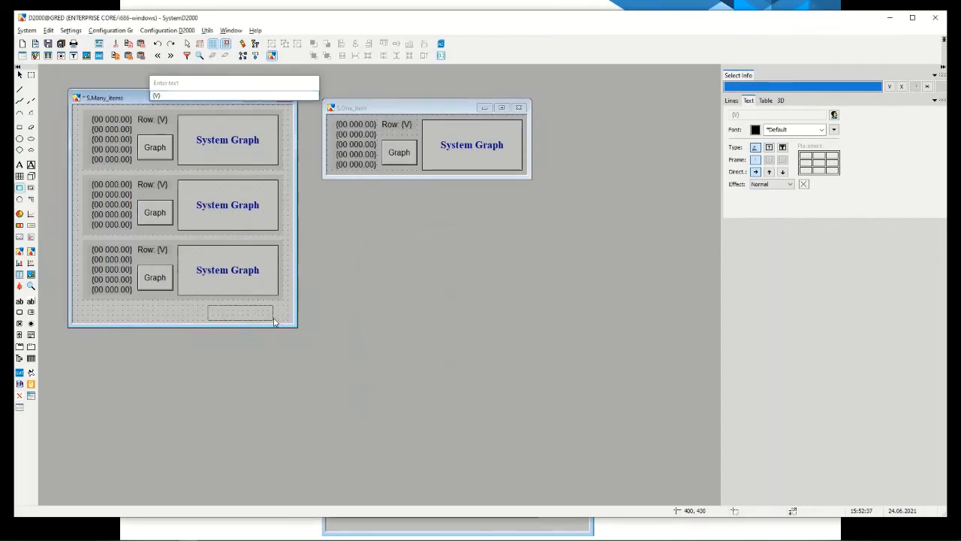
double_click(250, 313)
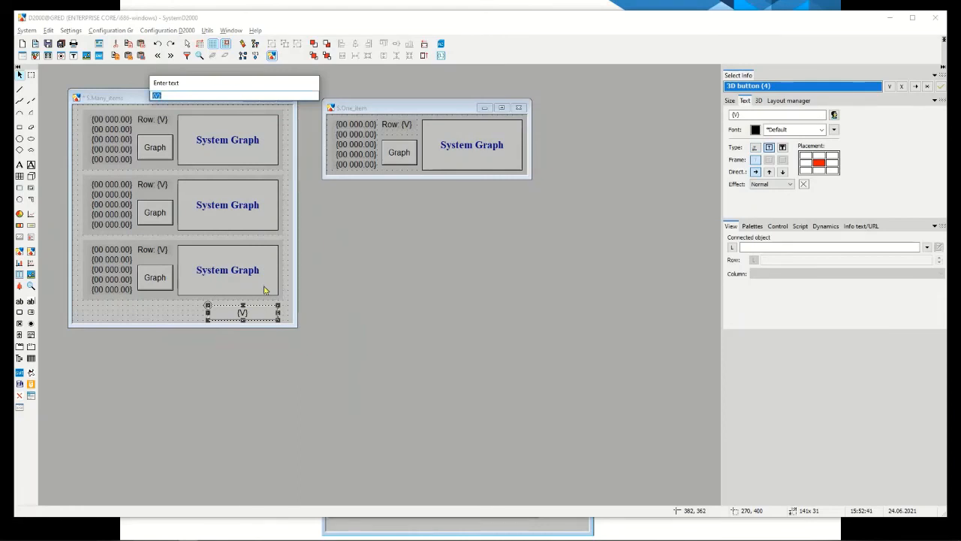
type("History")
Step: Assign the %History function to the History button's button-down control, save S.Many_items and show it in D2000 HI
left_click(778, 227)
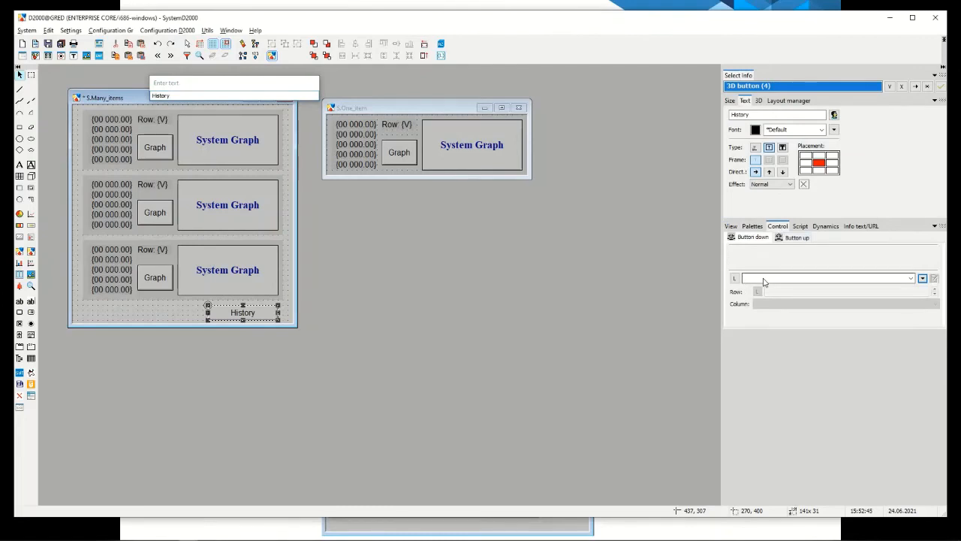
left_click(911, 278)
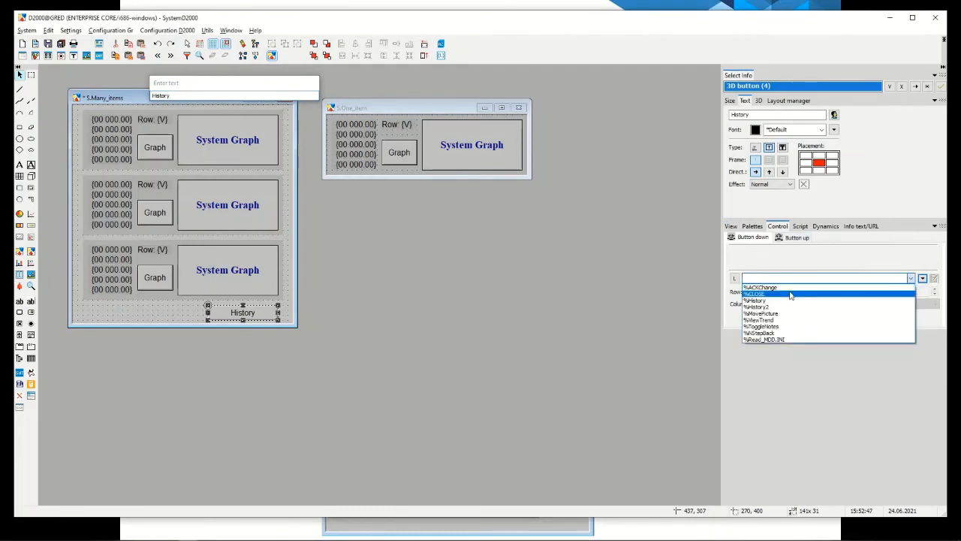
left_click(763, 301)
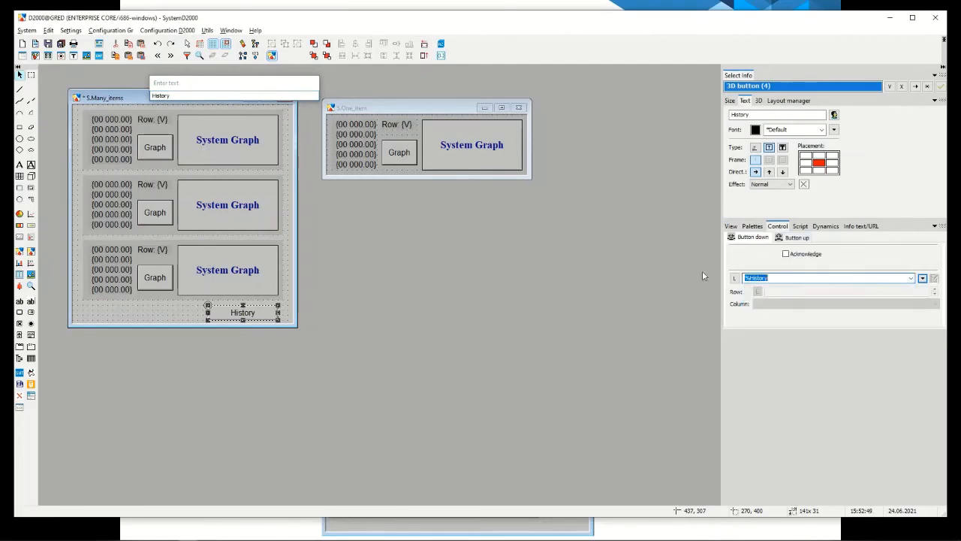
left_click(132, 310)
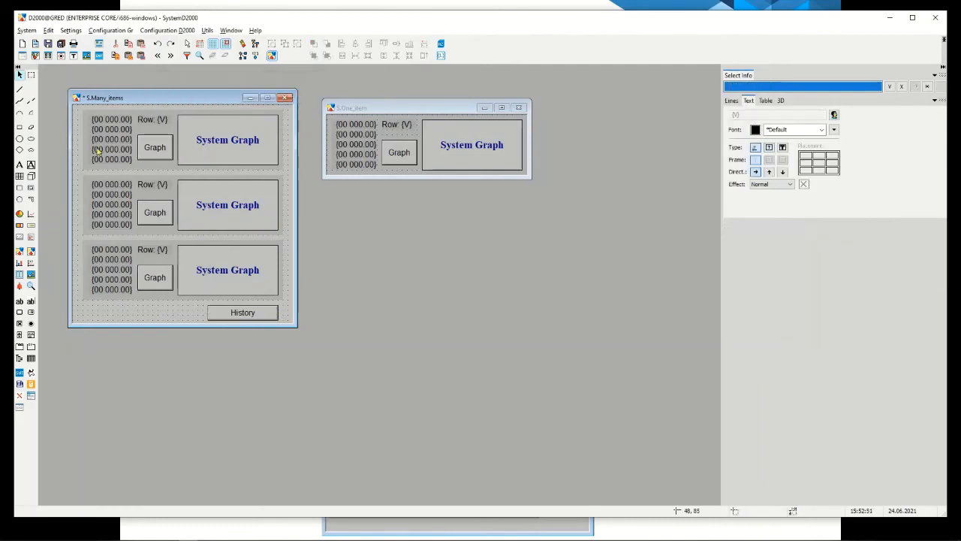
key("ctrl+s")
key("F5")
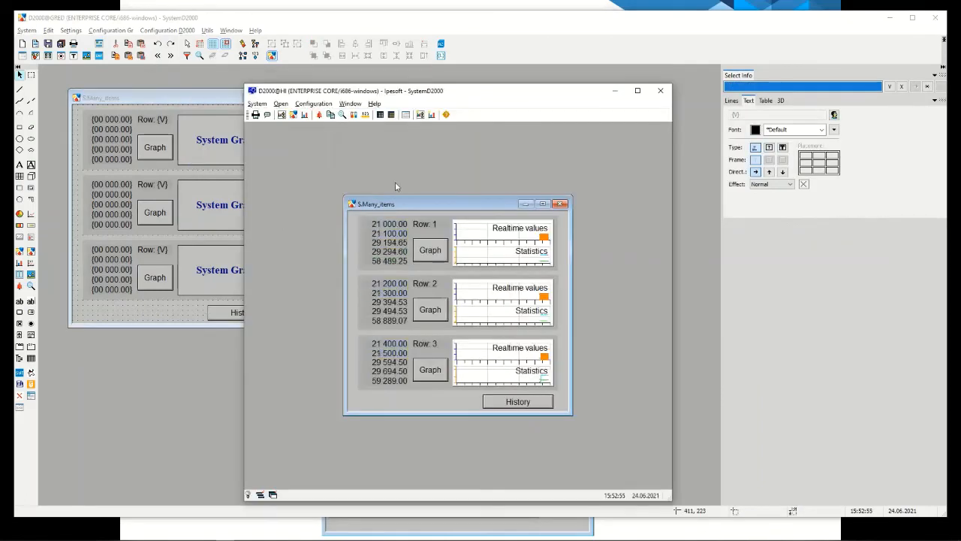
Step: Open the history of the running S.Many_items picture for the interval 24.06.2021 15:00 to 24.06.2021 15:55
left_click_drag(455, 204, 415, 157)
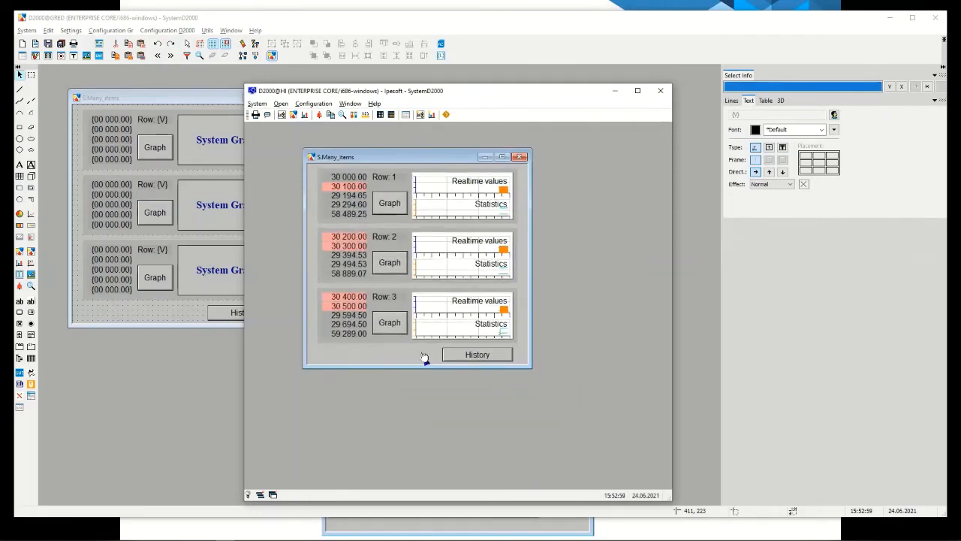
left_click(479, 359)
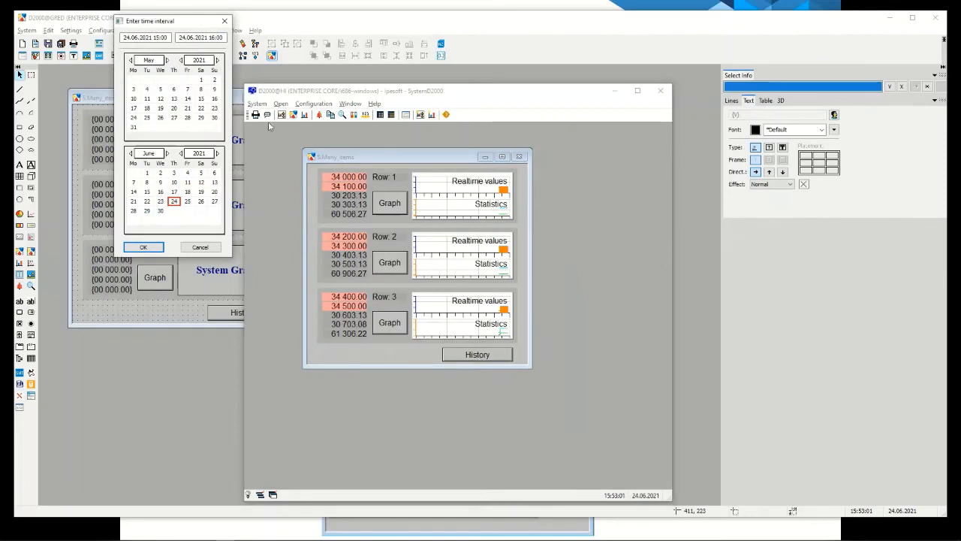
left_click_drag(183, 23, 217, 23)
left_click(208, 201)
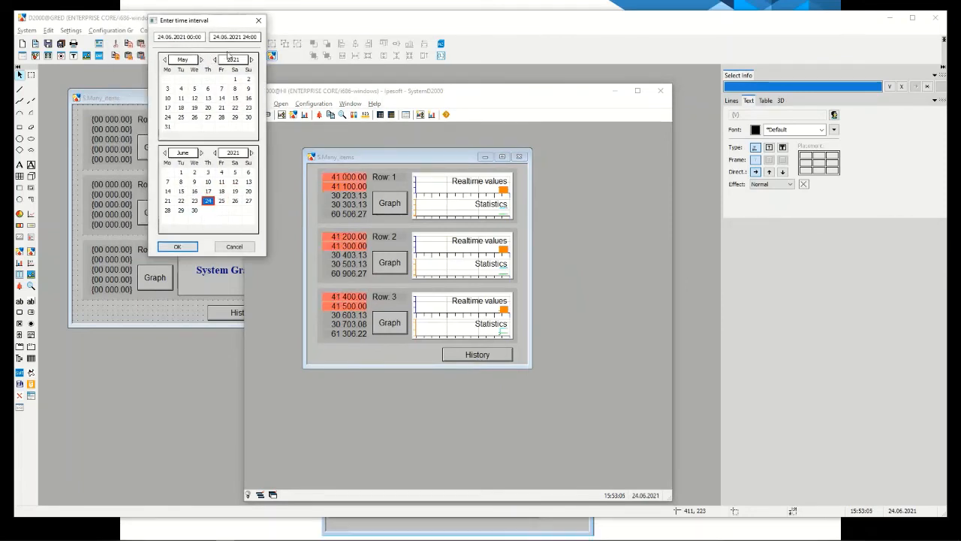
left_click(187, 37)
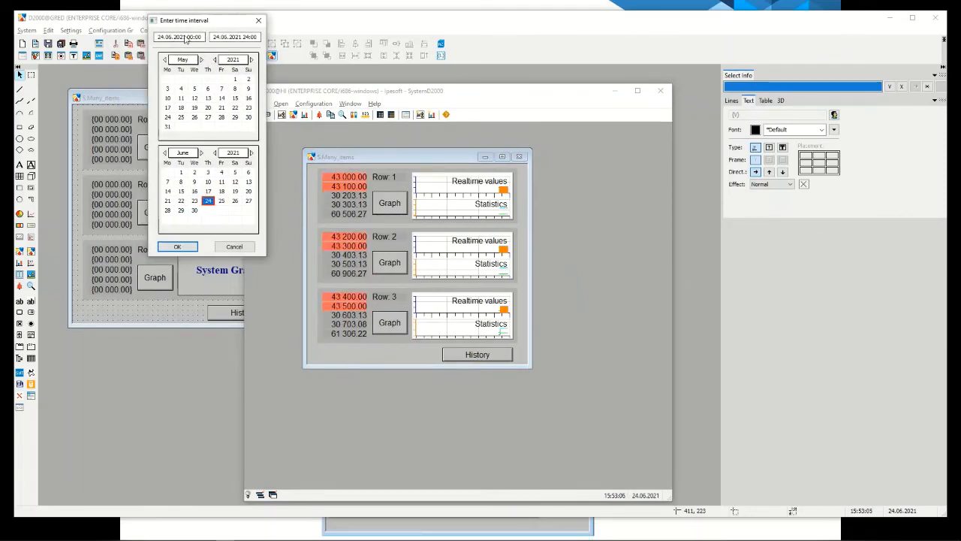
left_click(244, 37)
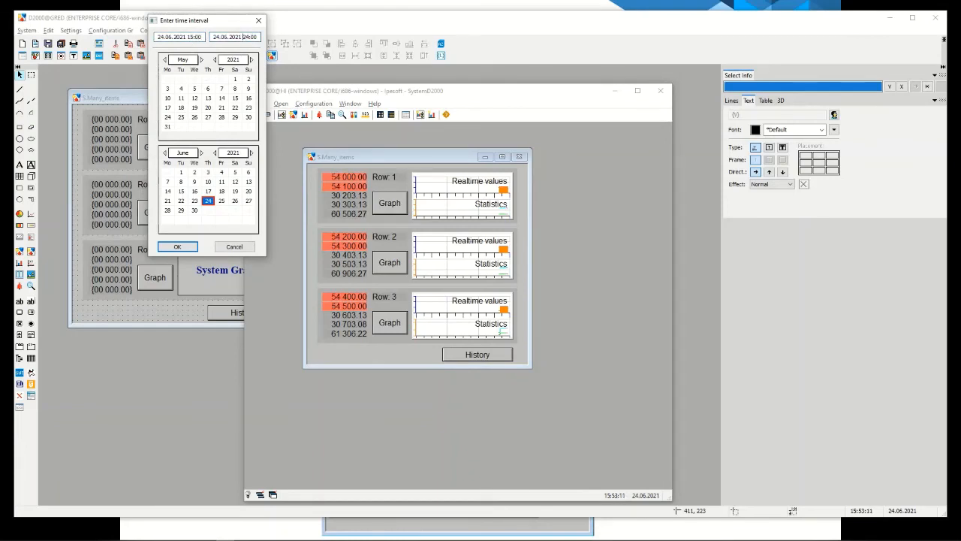
type("15:")
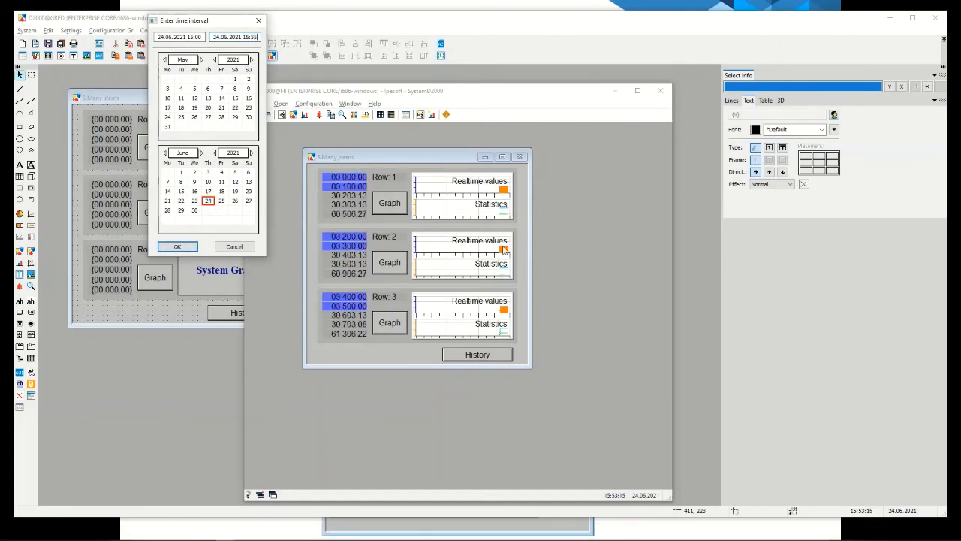
type("55")
left_click(177, 247)
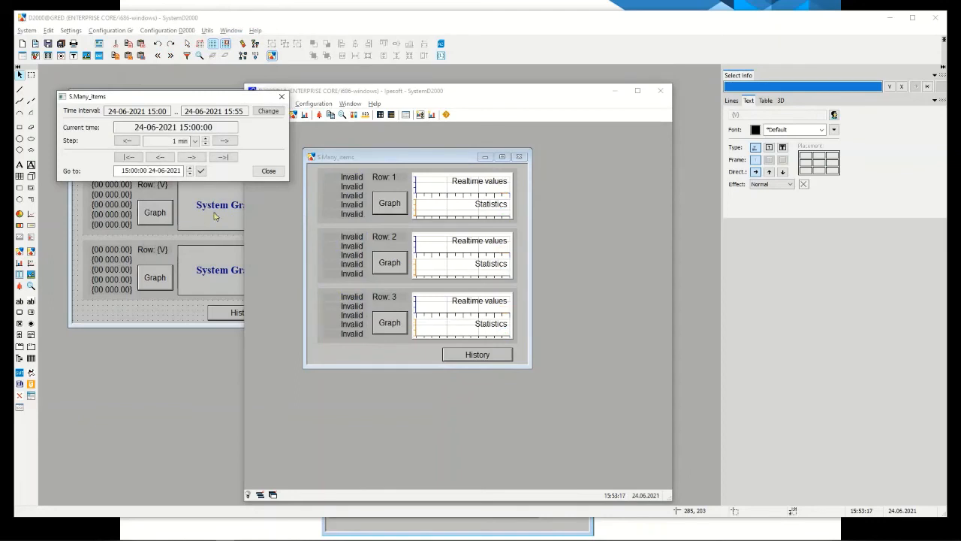
Step: Advance the picture's history in 1 min steps and jump to the end of the time interval
left_click_drag(397, 157, 420, 138)
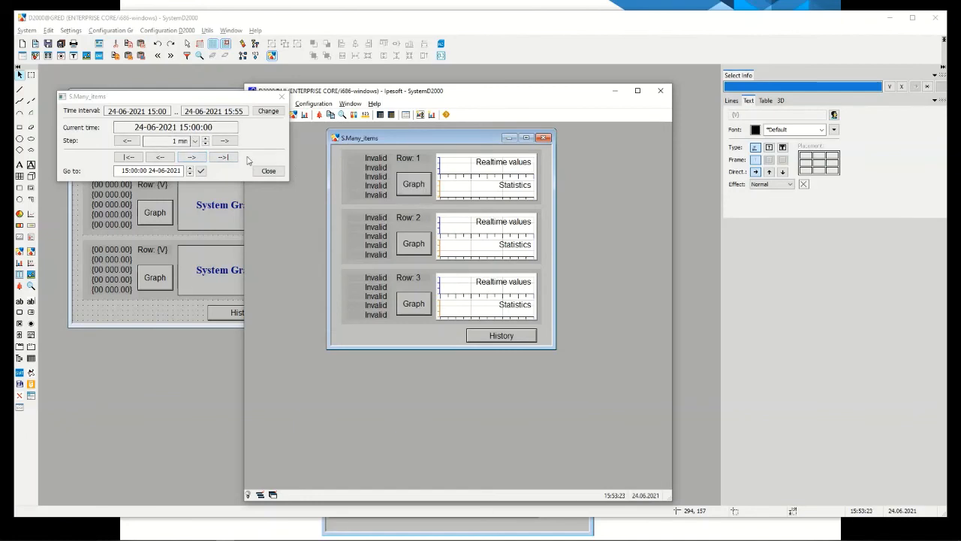
left_click(227, 141)
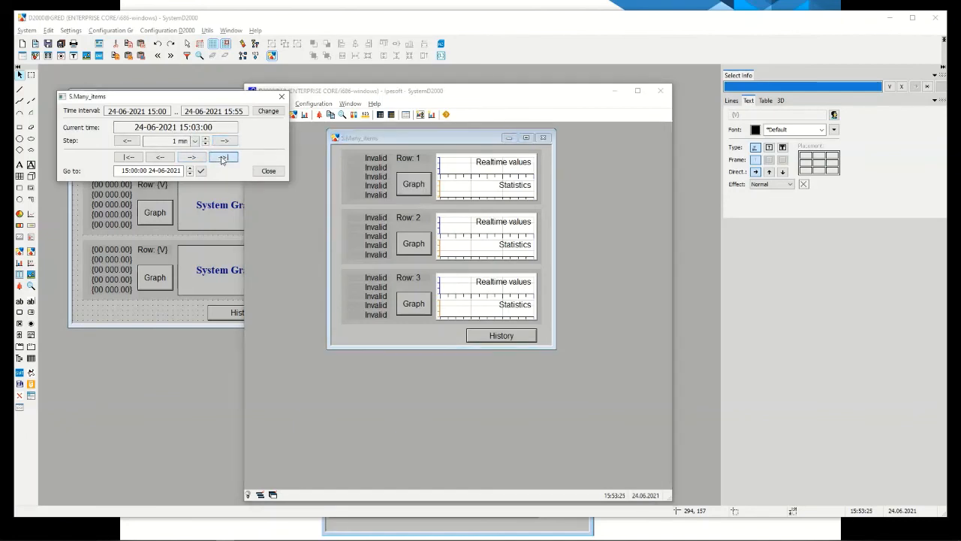
left_click(224, 157)
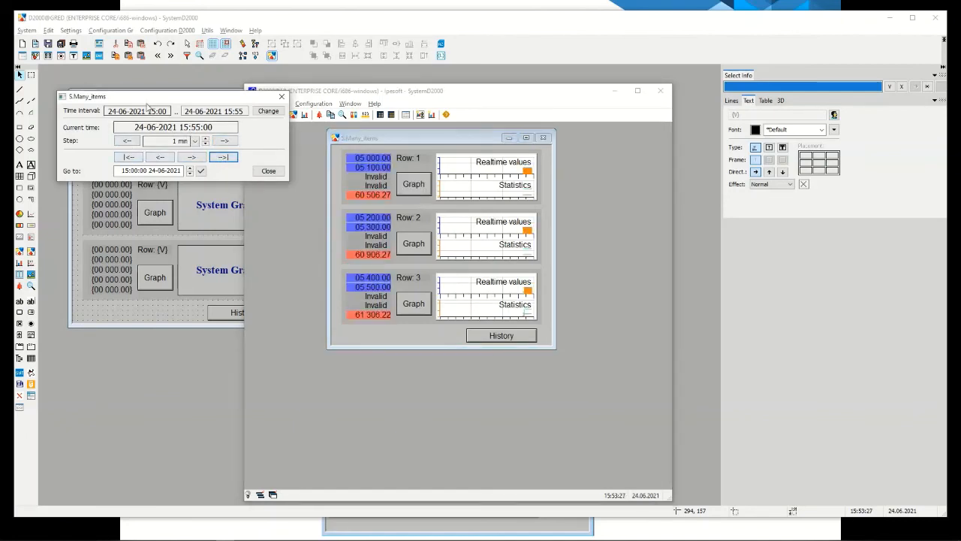
left_click_drag(158, 96, 193, 132)
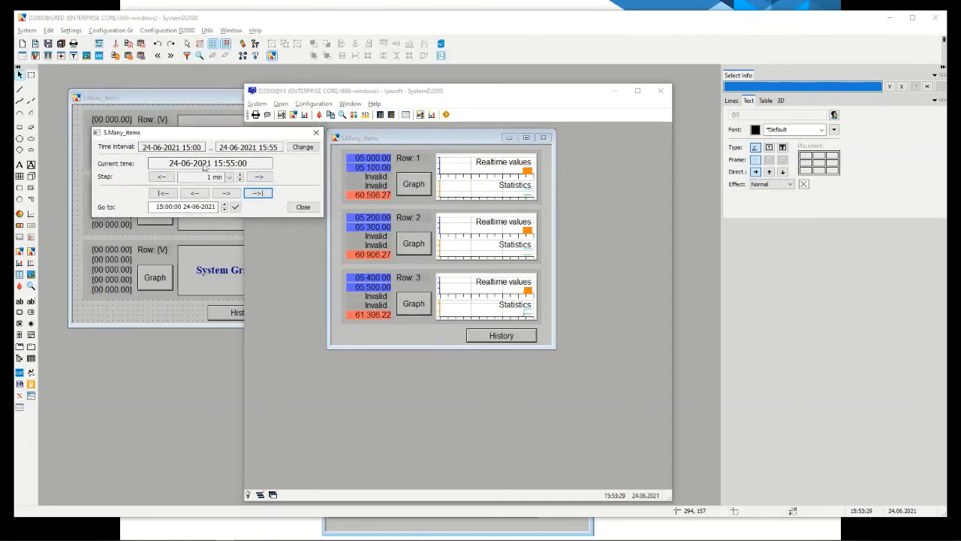
Step: Go back through the picture's history in 1 min steps to 15:38:00
left_click(162, 177)
left_click(162, 178)
left_click(161, 178)
left_click(161, 178)
left_click(161, 177)
left_click(162, 177)
left_click(162, 177)
left_click(161, 177)
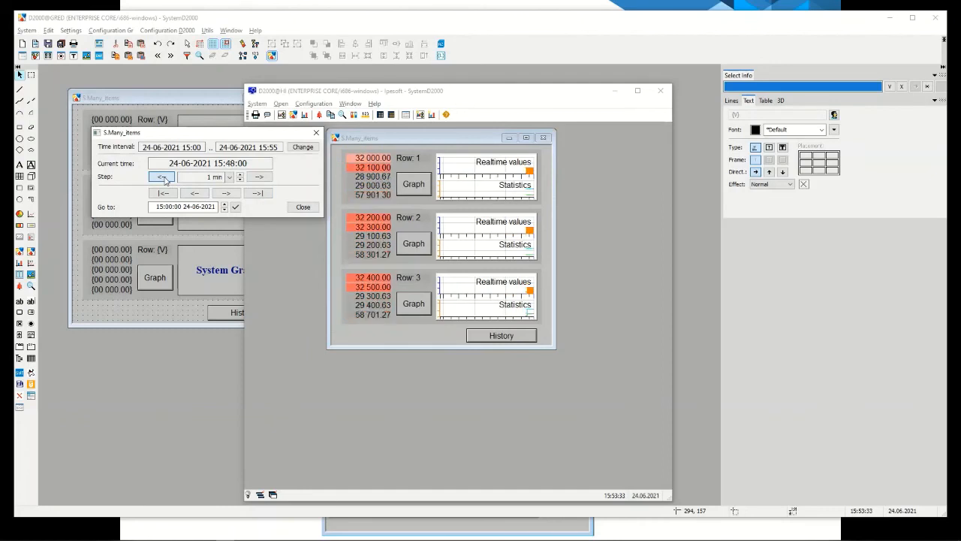
left_click(162, 177)
left_click(161, 177)
left_click(161, 177)
left_click(162, 177)
left_click(161, 178)
left_click(161, 177)
left_click(162, 177)
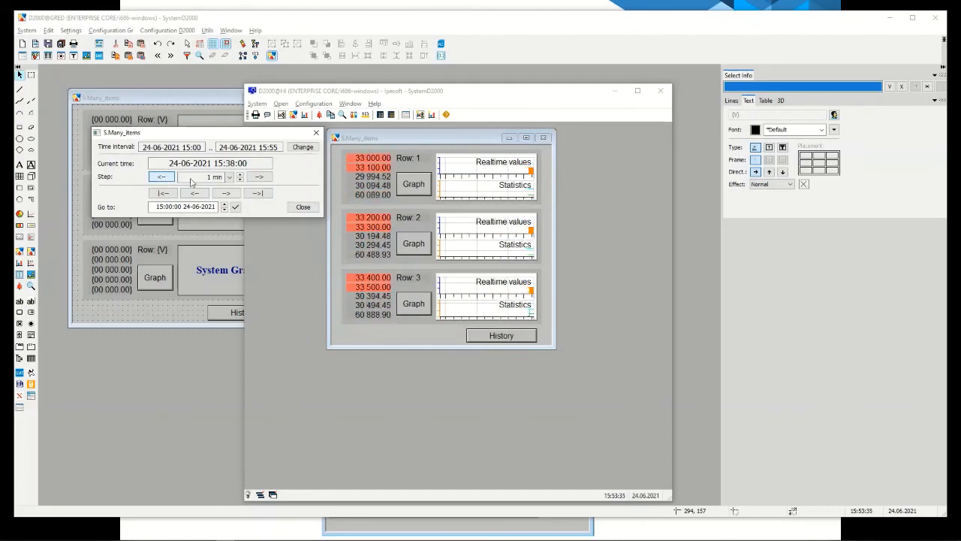
Step: Advance the history by value changes to 15:38:10.045 and leave history mode
left_click(226, 193)
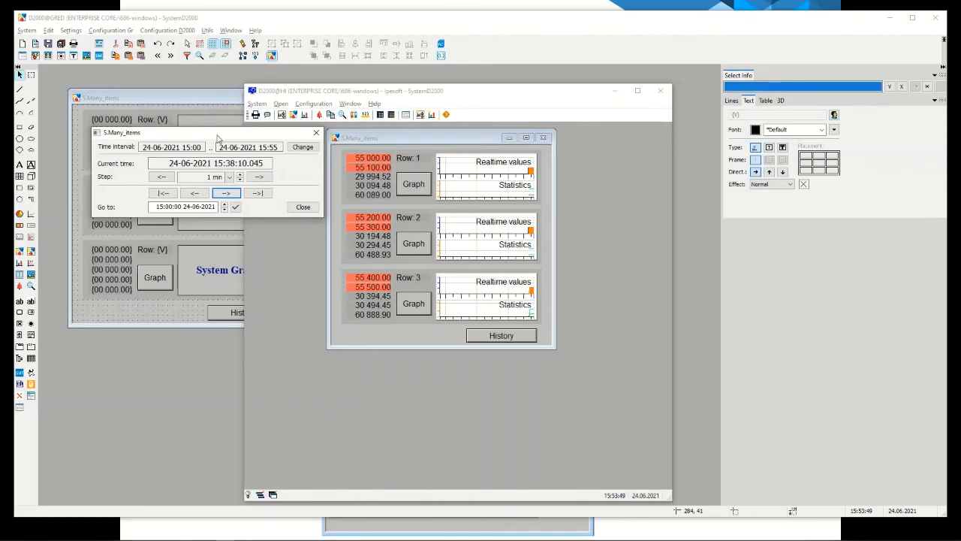
left_click_drag(218, 139, 244, 138)
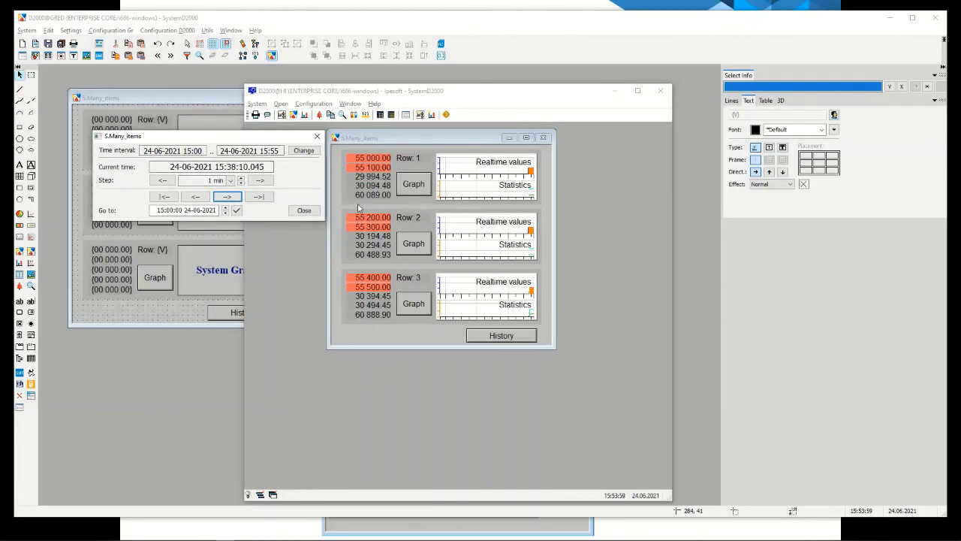
left_click(305, 211)
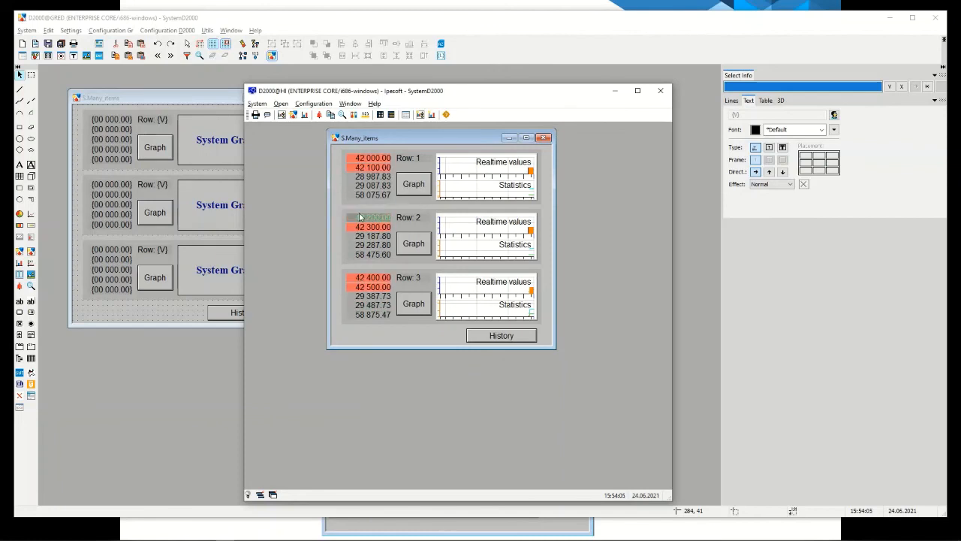